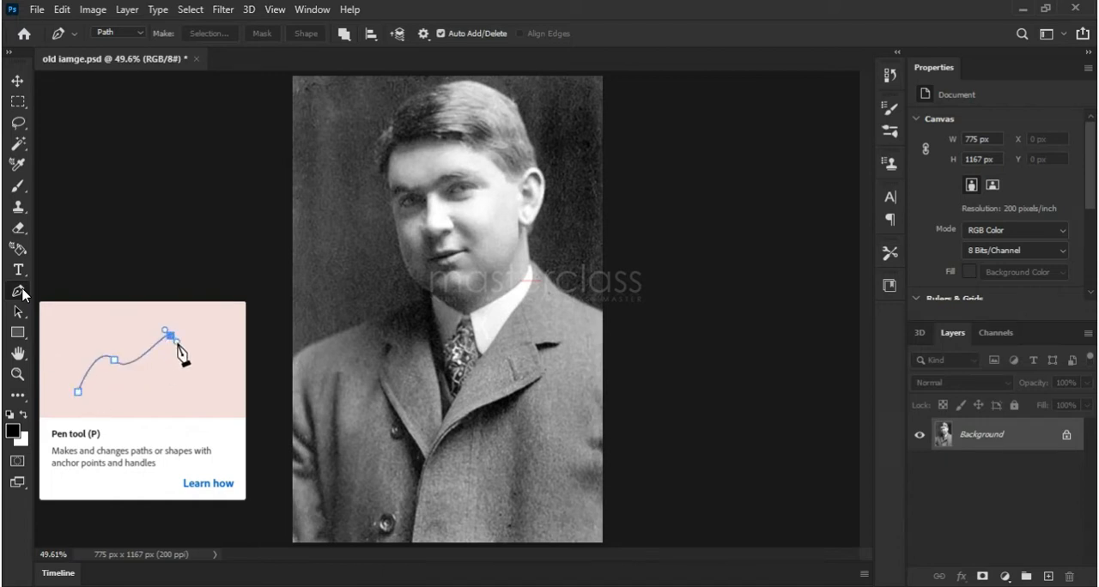
Set the Pen tool to Path mode and check its path options
left_click(138, 34)
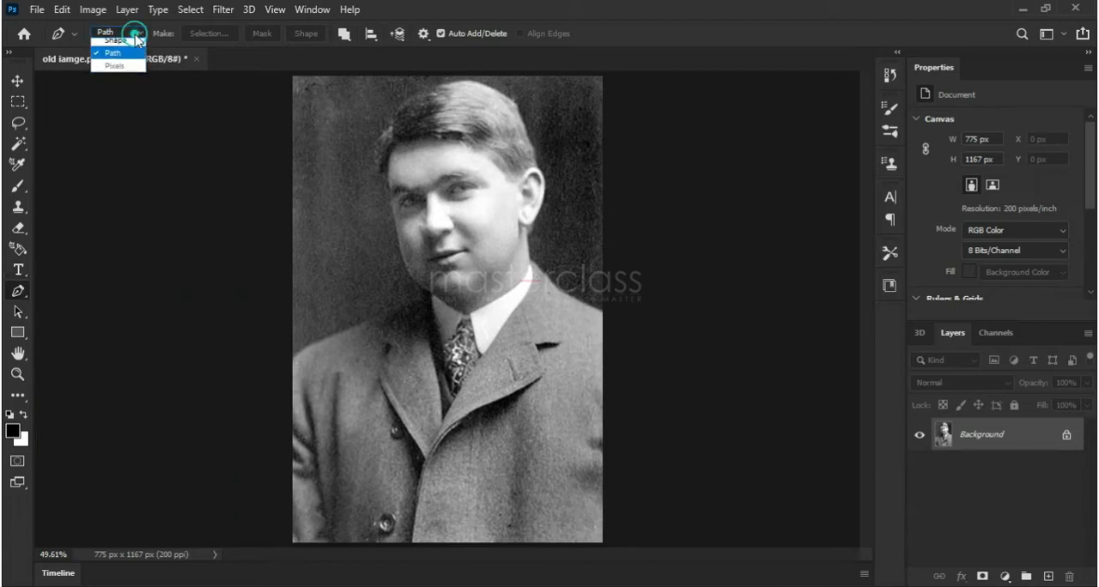
left_click(119, 62)
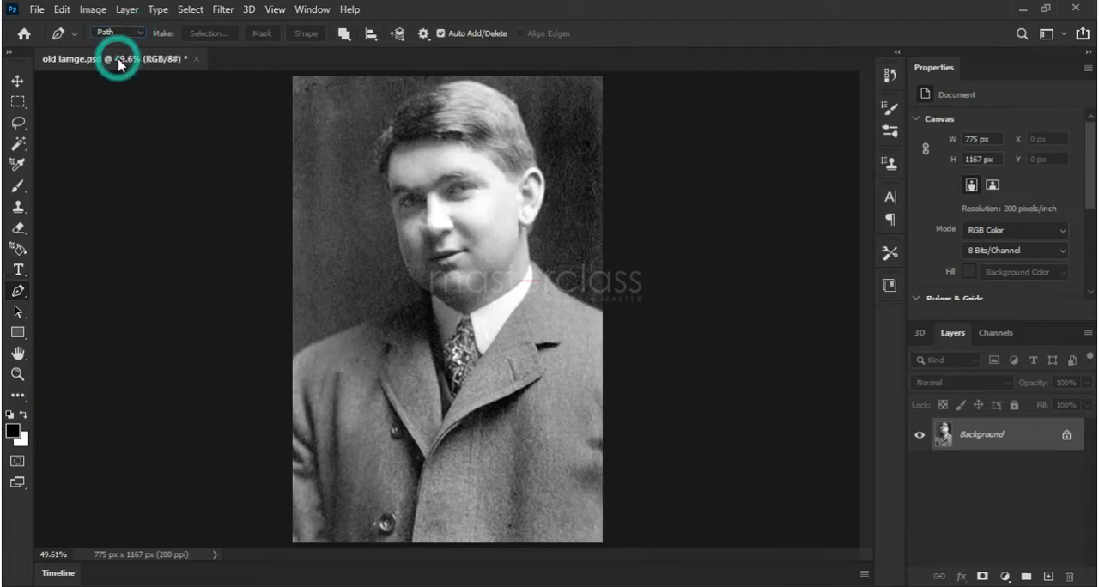
left_click(423, 34)
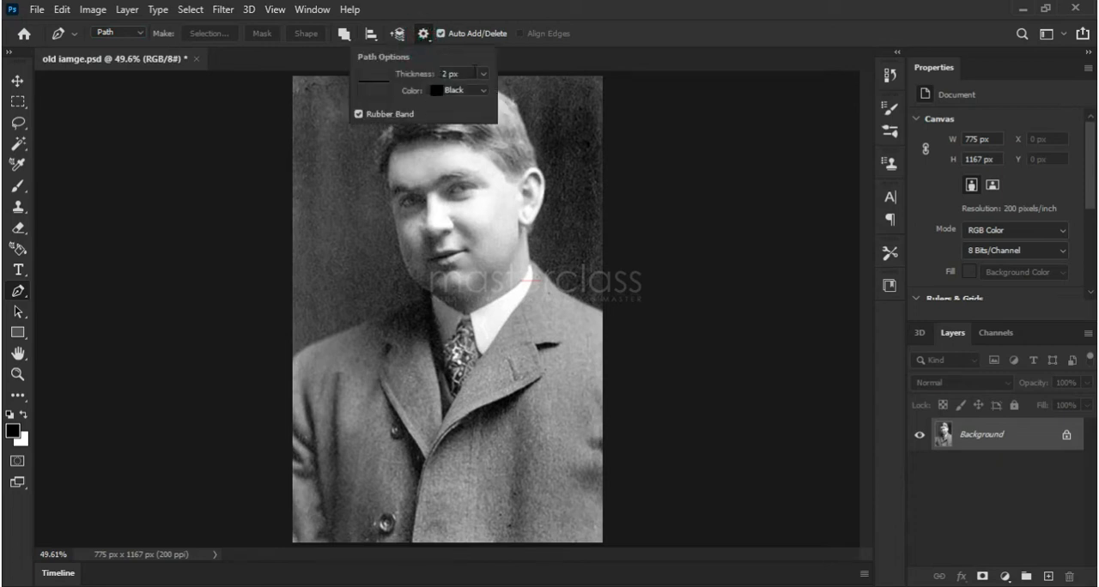
left_click(527, 12)
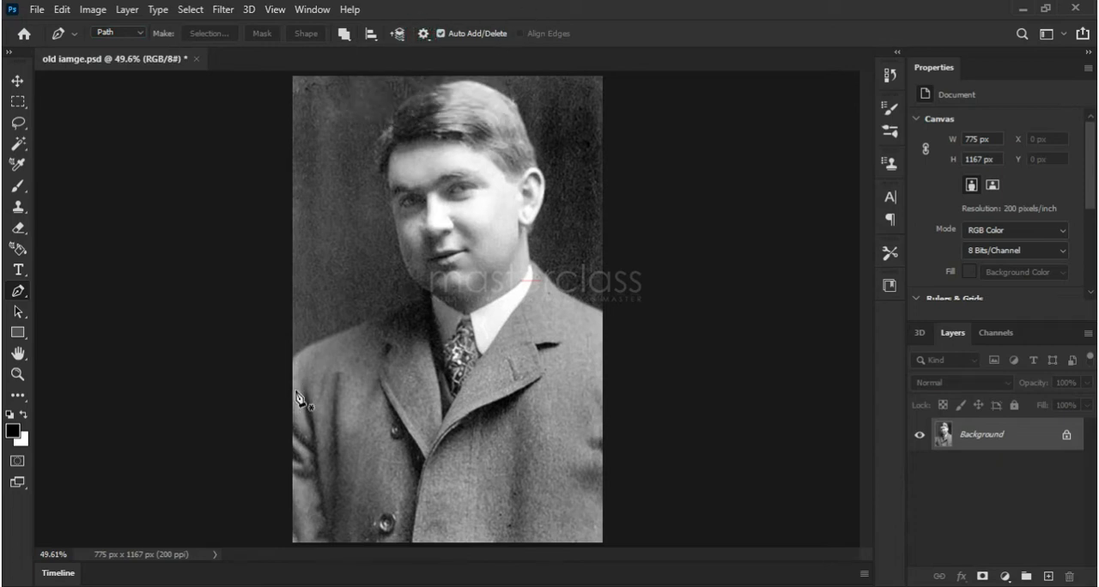
Trace a Pen path from the photo's left edge along the man's left-hand shoulder line up to the neck
left_click(18, 375)
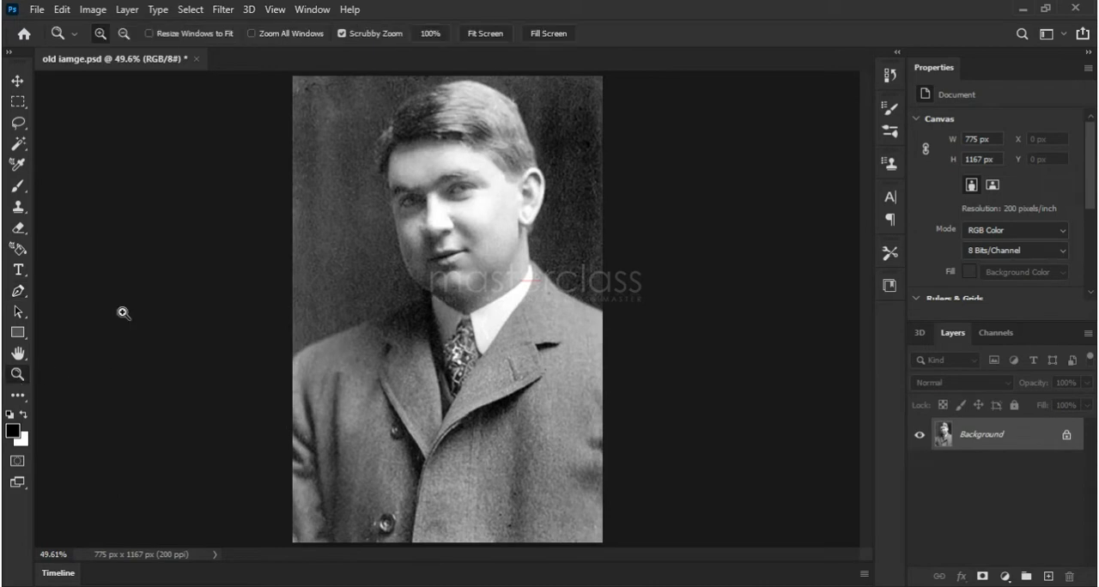
left_click_drag(330, 366, 363, 343)
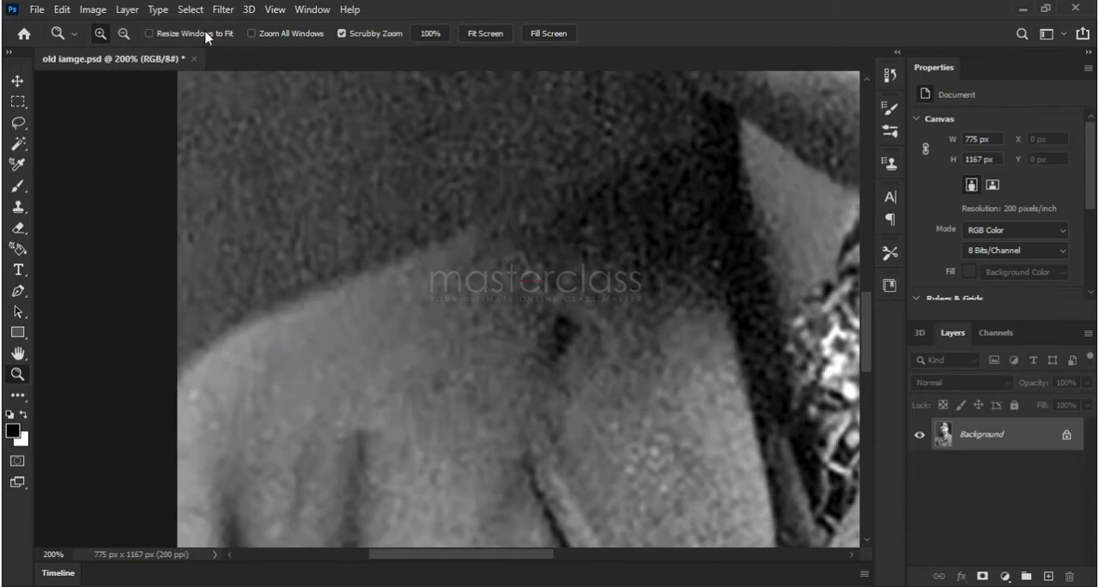
left_click(124, 34)
left_click(398, 237)
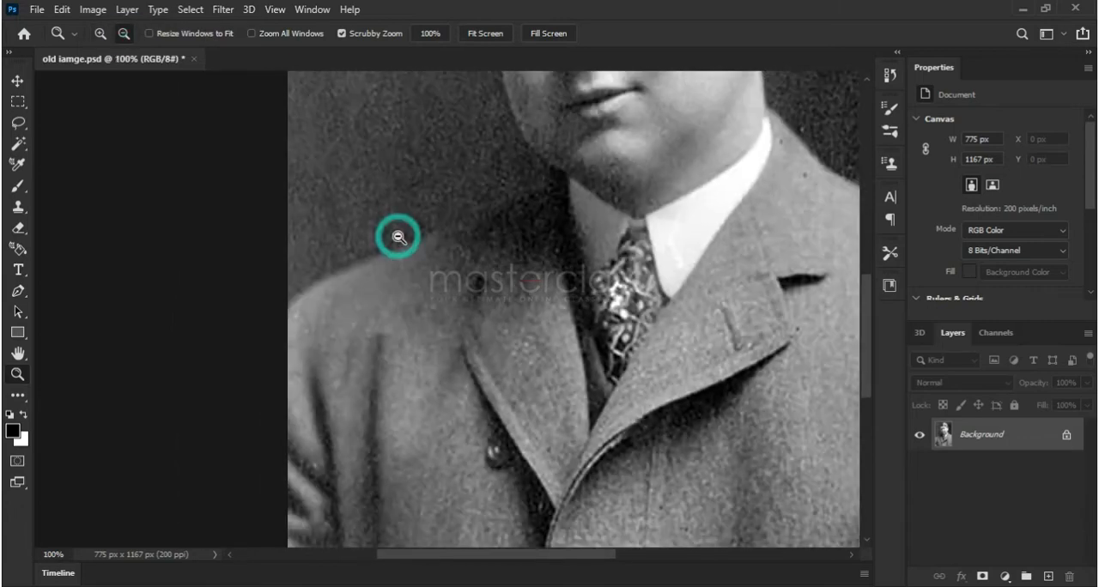
left_click(20, 290)
left_click(285, 311)
left_click_drag(391, 252, 469, 219)
left_click(550, 183)
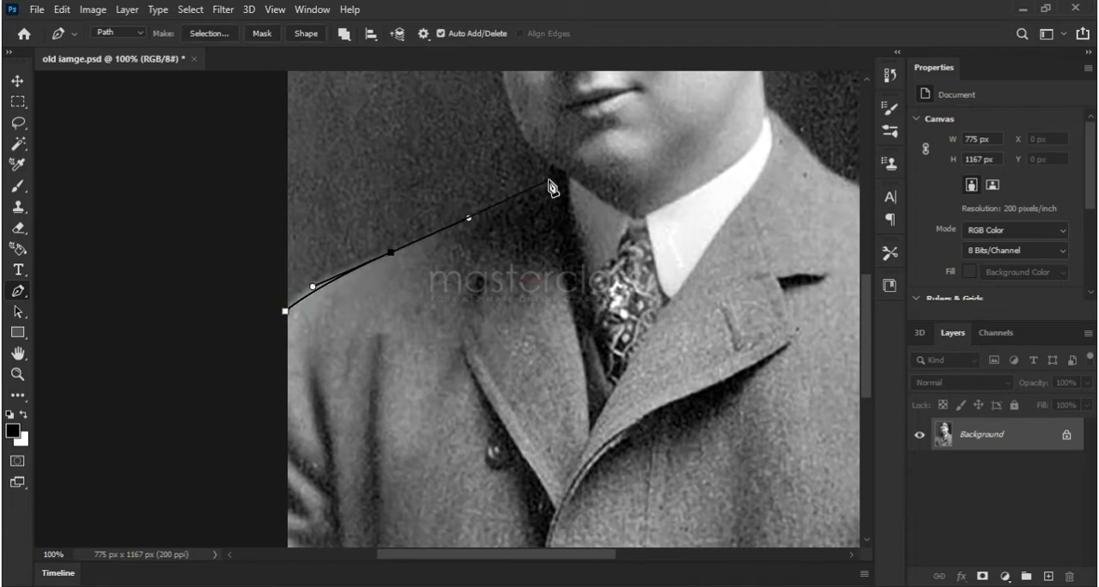
left_click(553, 180)
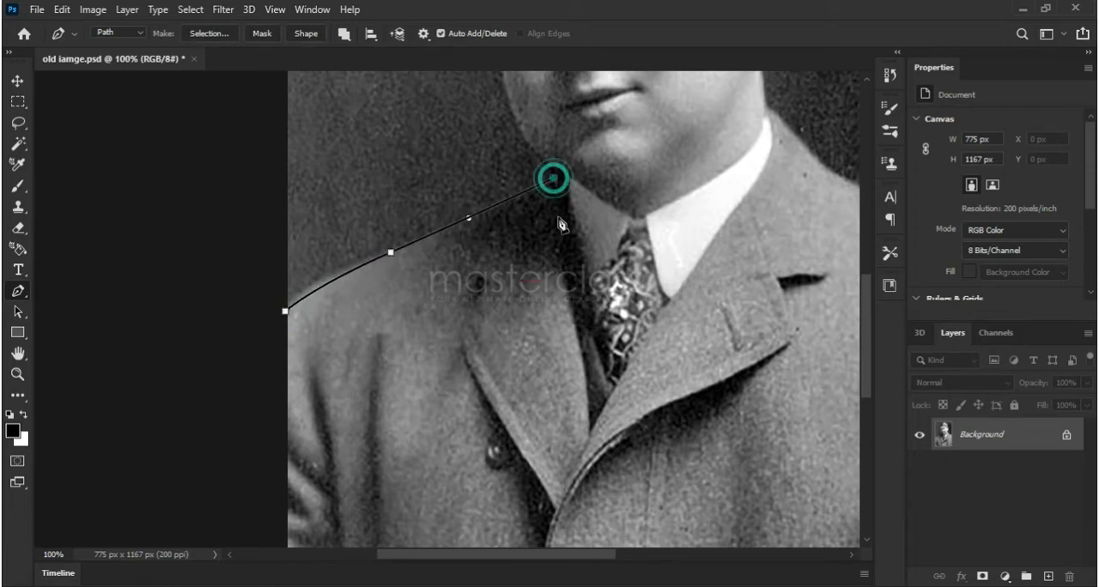
Continue the path down the lapel to the point of the jacket's V opening and up along the white collar to the neck
left_click(586, 378)
left_click_drag(590, 388, 590, 401)
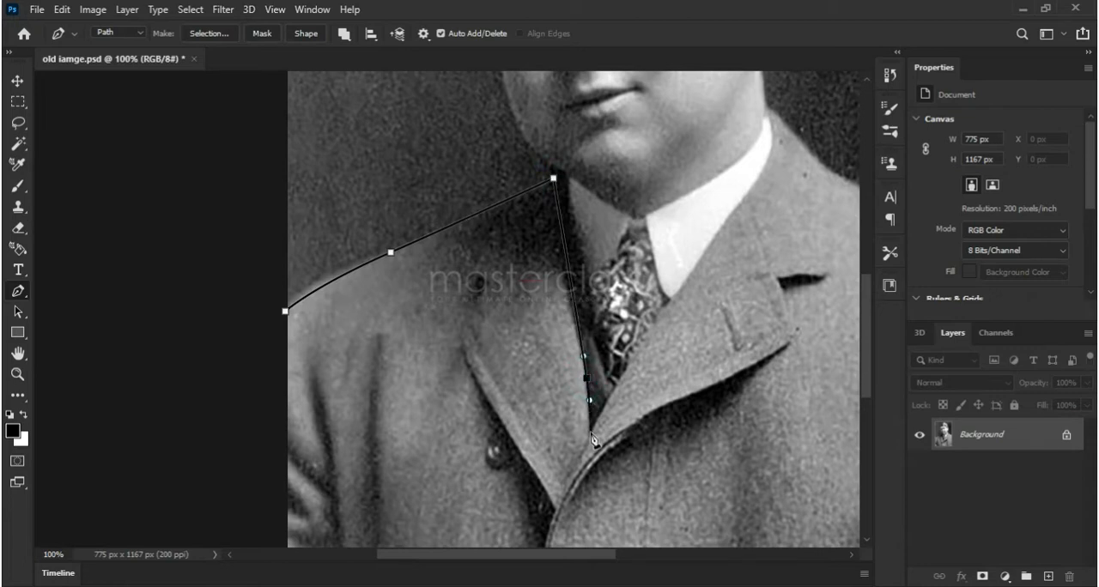
left_click_drag(686, 281, 711, 252)
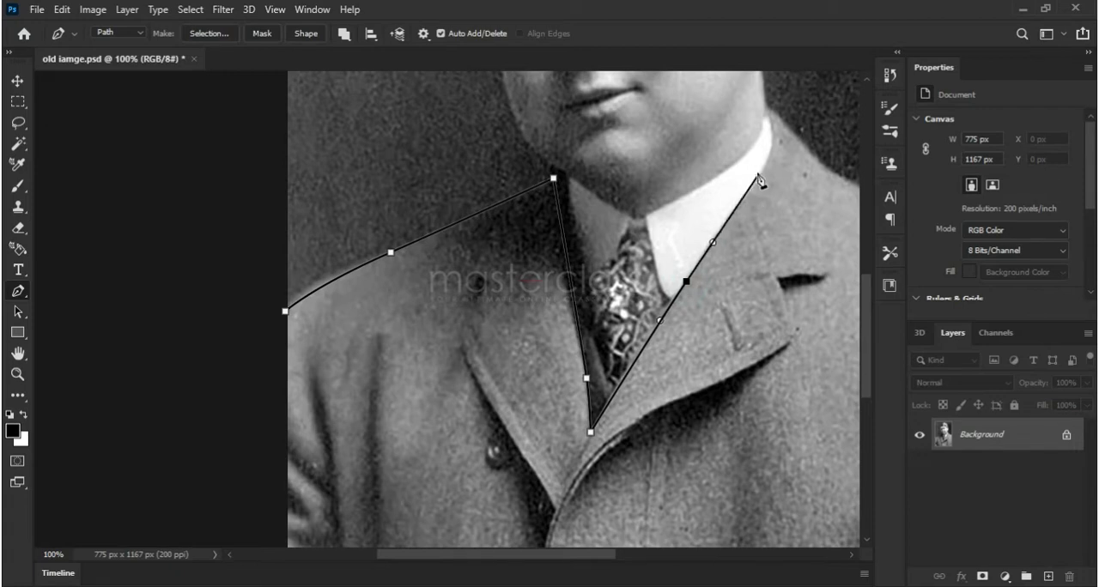
mouse_move(770, 160)
left_mouse_down()
mouse_move(776, 141)
mouse_move(783, 151)
mouse_move(763, 152)
left_mouse_up()
left_click(768, 107)
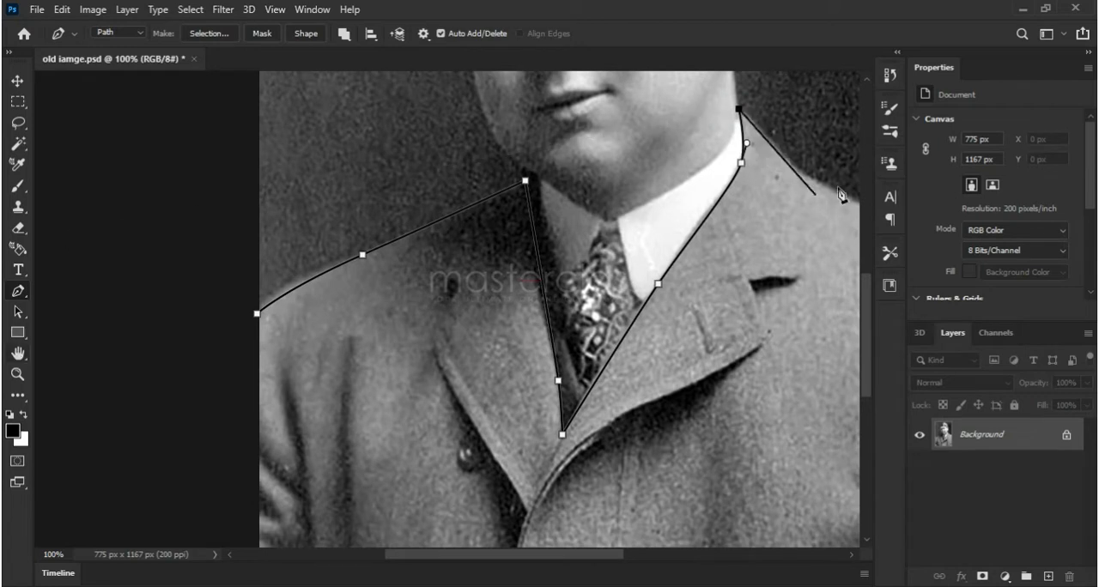
Continue the path over the other shoulder and around the outside of the photo, closing it at the starting anchor point
left_click_drag(785, 158, 660, 159)
left_click_drag(732, 177, 751, 195)
left_click_drag(795, 415, 791, 189)
left_click_drag(795, 477, 787, 480)
left_click_drag(474, 542, 439, 539)
left_click_drag(74, 439, 282, 465)
left_click_drag(177, 397, 181, 394)
left_click_drag(204, 269, 227, 399)
left_click(300, 270)
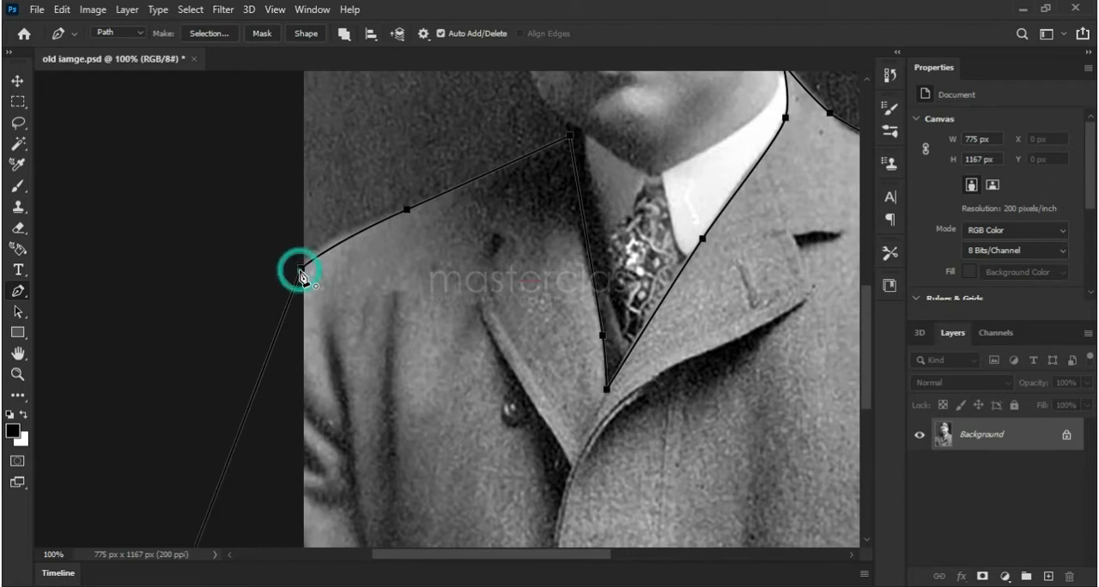
Convert the jacket path into a new anti-aliased selection with a 1-pixel feather radius
right_click(375, 292)
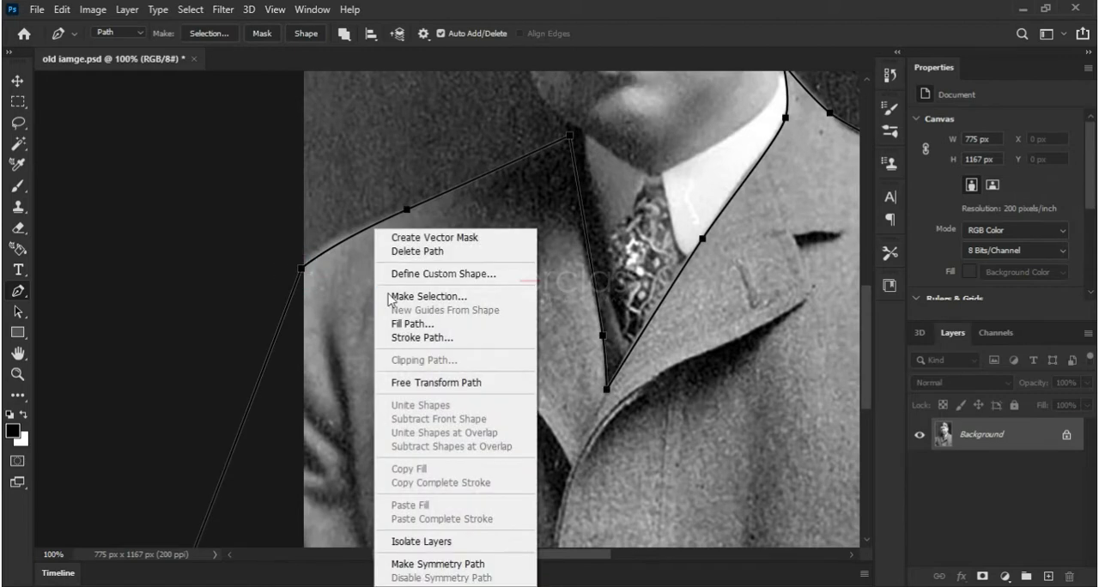
left_click(421, 296)
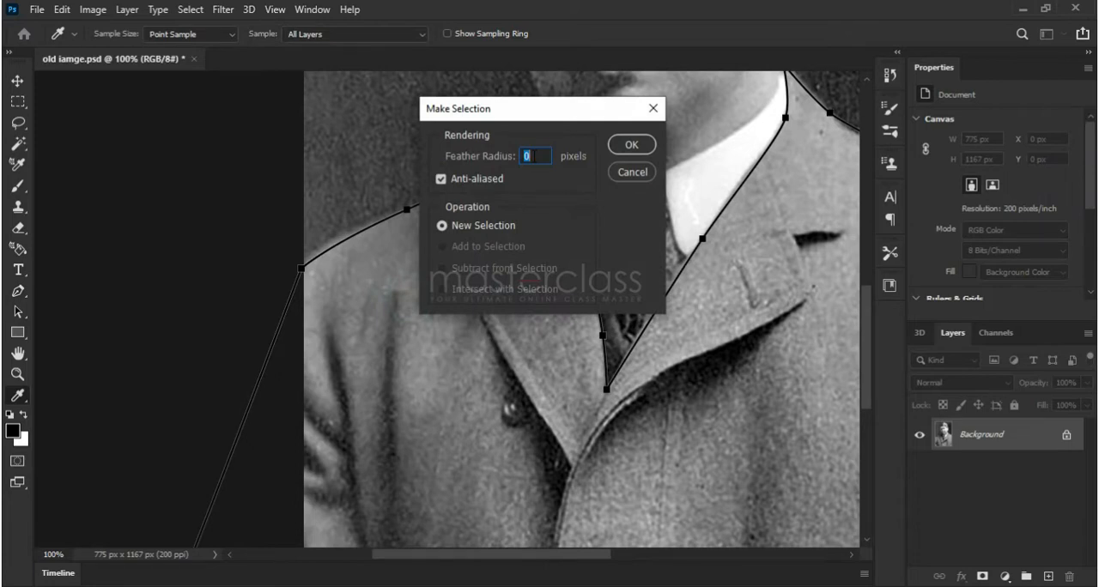
left_click(627, 146)
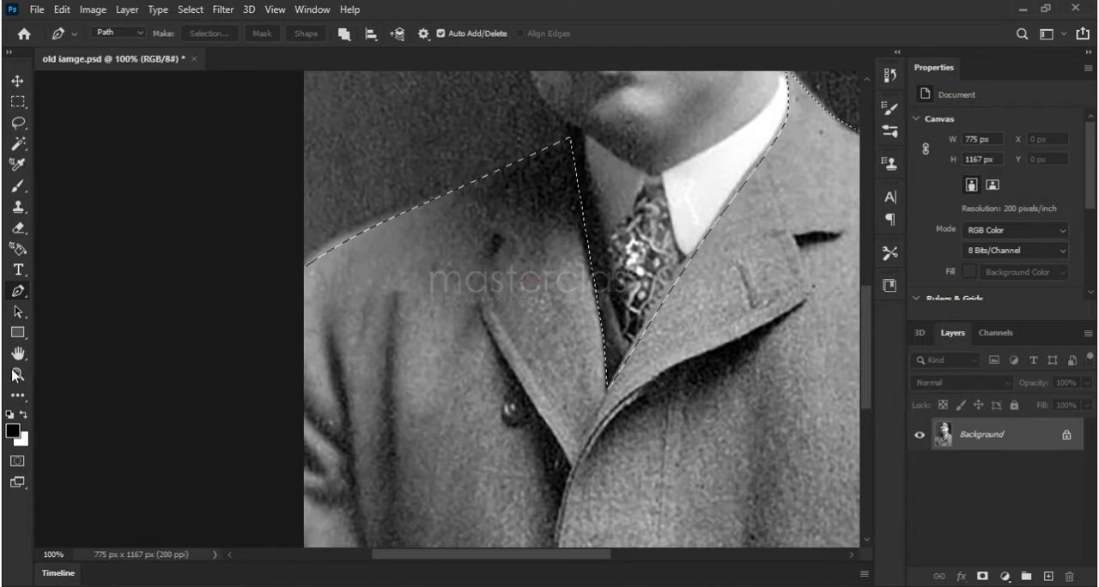
Tint the selected jacket blue with a Color Balance adjustment on the midtones, using levels -54, -34 and +14
key("z")
left_click(406, 237)
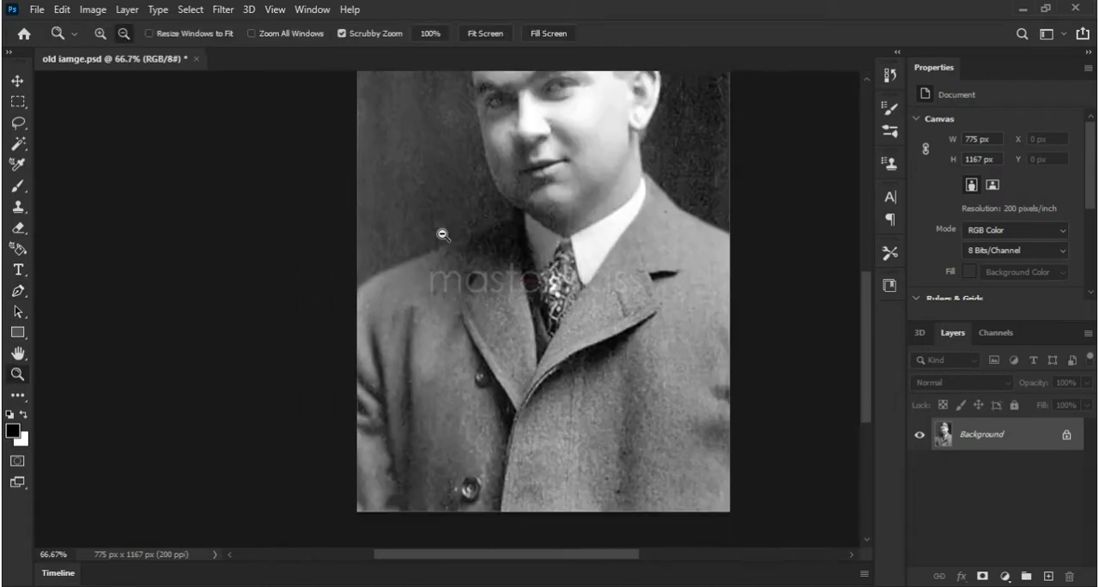
left_click(442, 233)
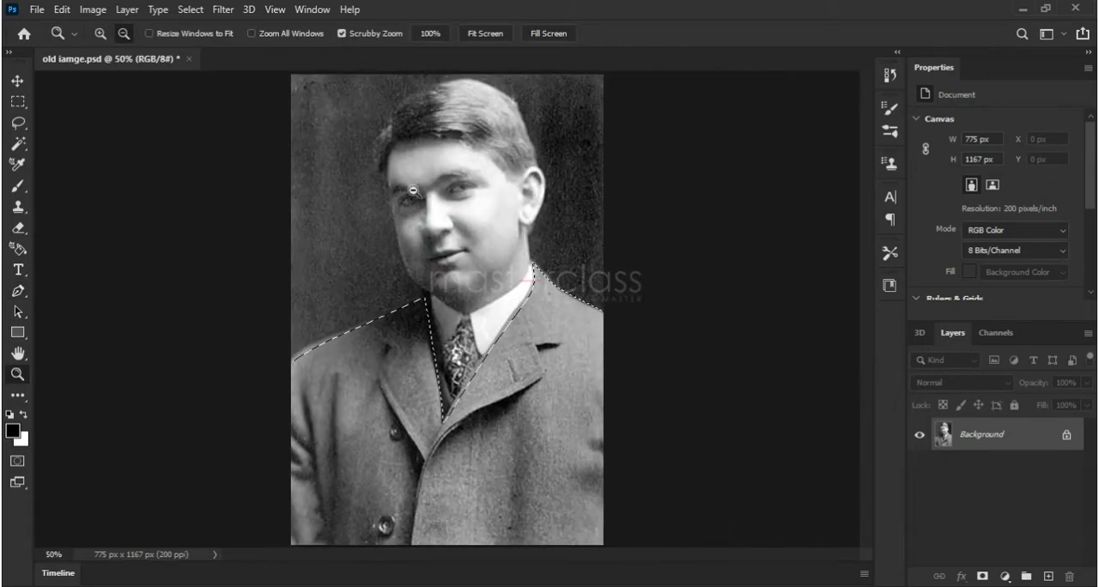
left_click(92, 10)
left_click(112, 52)
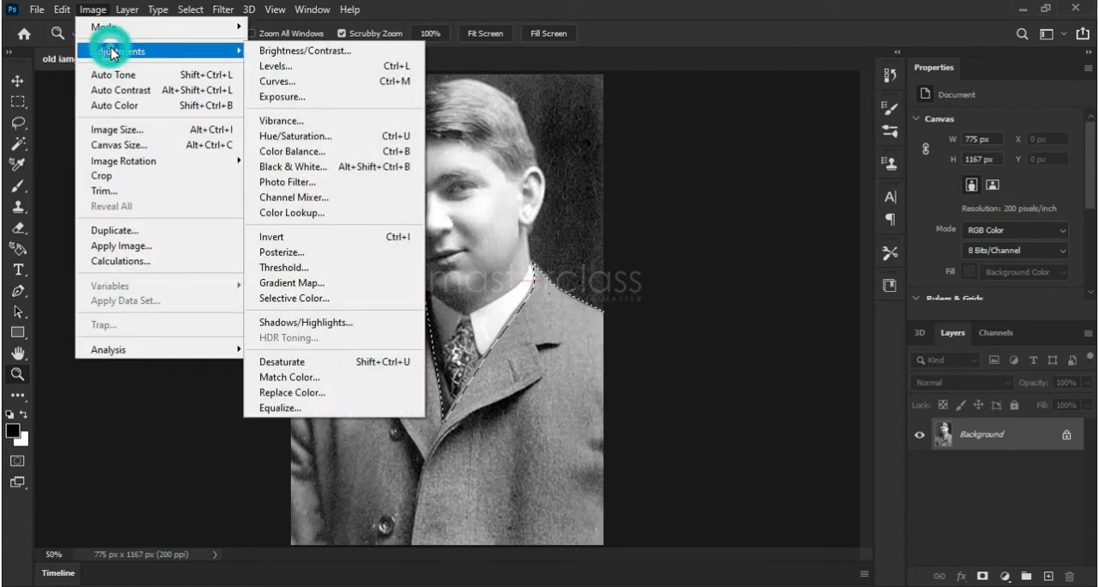
left_click(334, 151)
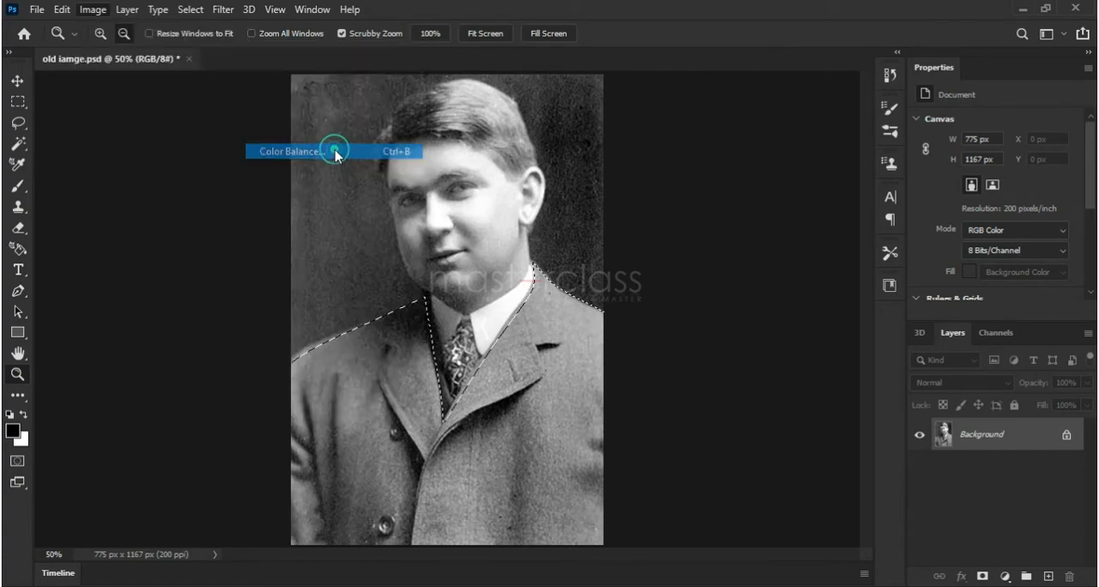
left_click_drag(755, 120, 697, 105)
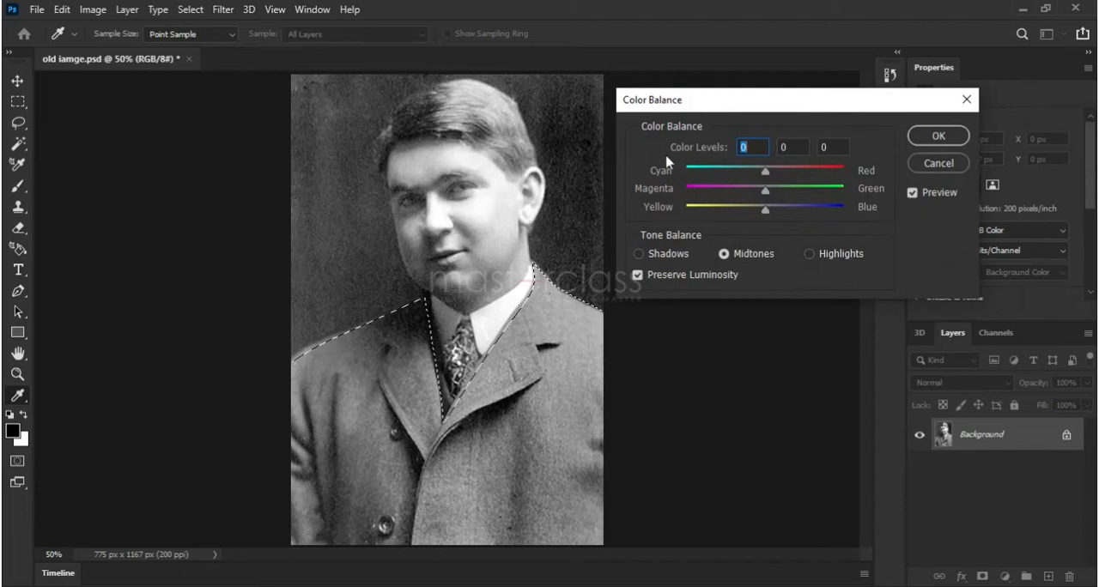
left_click_drag(767, 176, 723, 176)
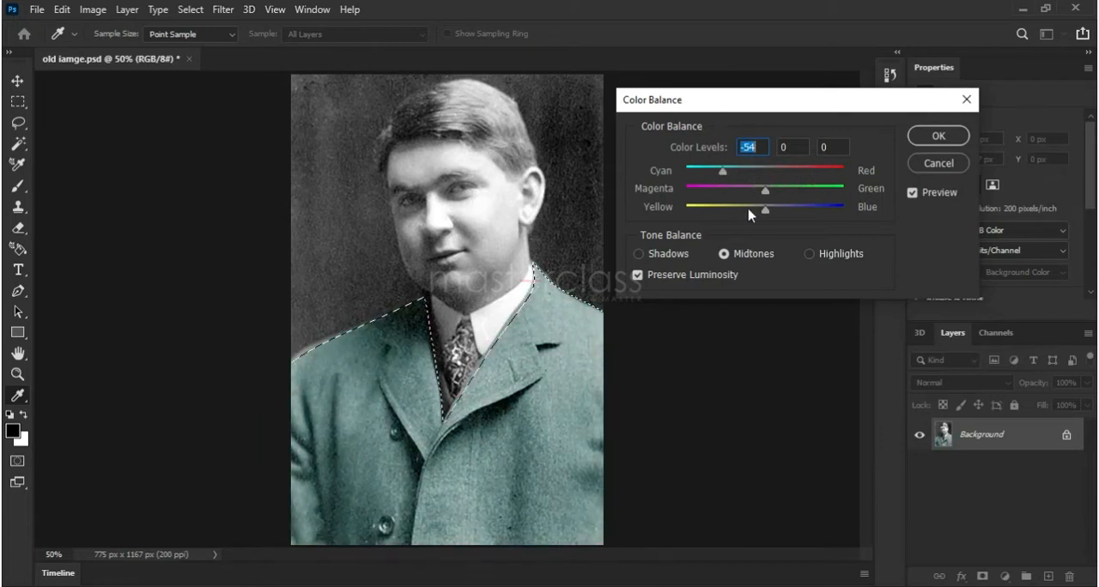
mouse_move(784, 195)
left_mouse_down()
mouse_move(811, 200)
mouse_move(718, 200)
mouse_move(736, 189)
mouse_move(784, 213)
left_mouse_up()
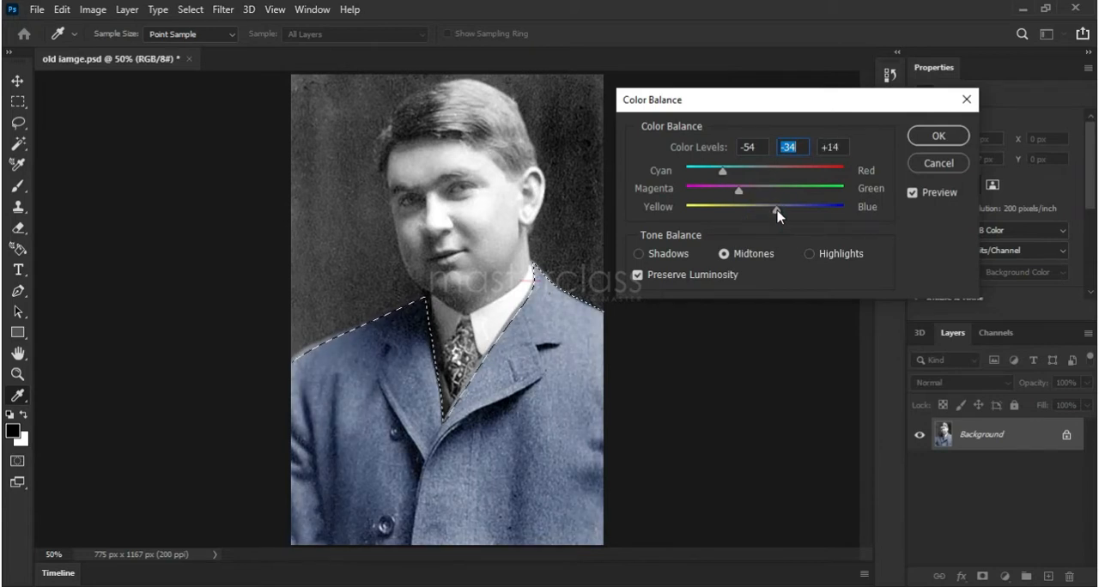
left_click(938, 136)
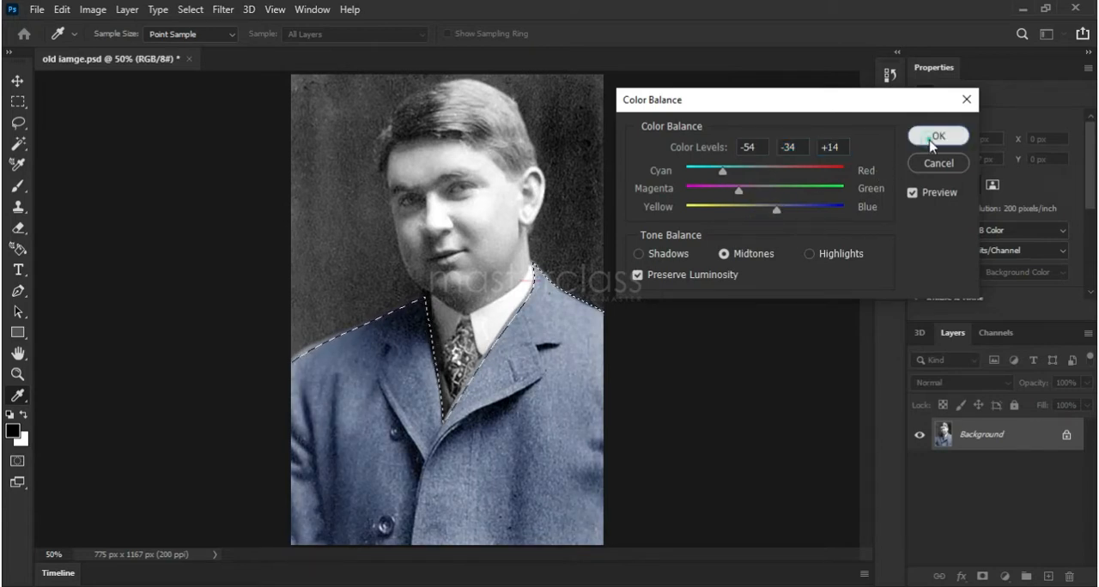
Deselect the jacket
key("z")
left_click(190, 9)
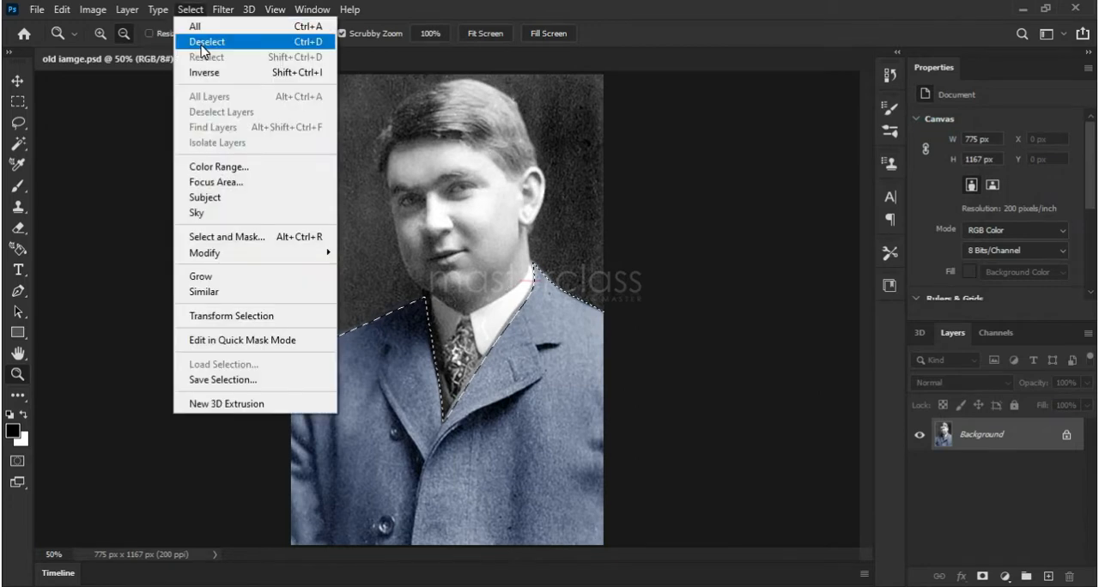
left_click(200, 43)
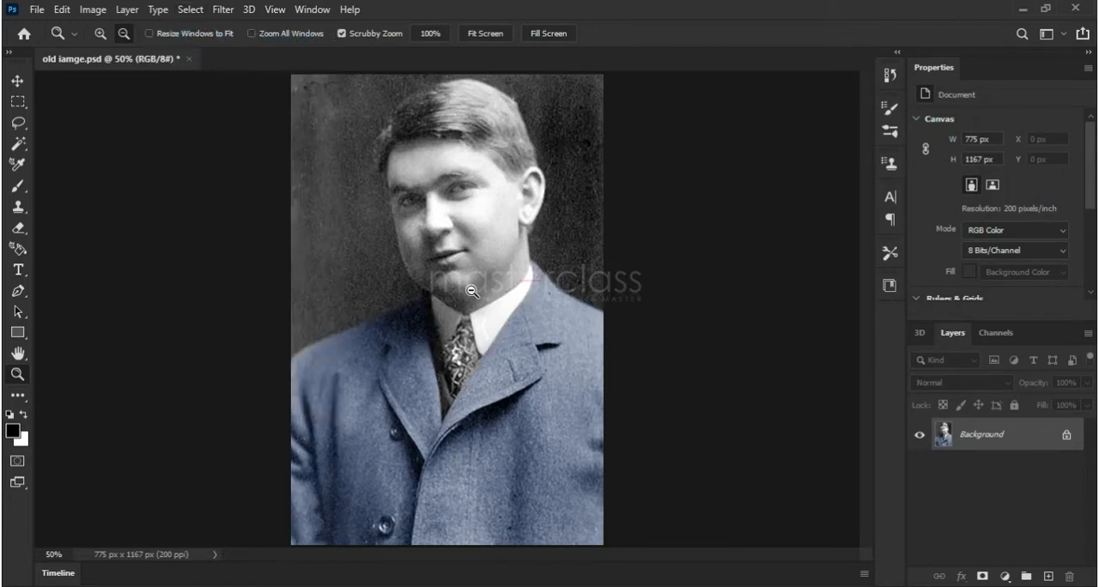
Start a Pen path around the dark vest strip, tracing from the neck down the lapel edge to the V's lowest point
left_click(17, 294)
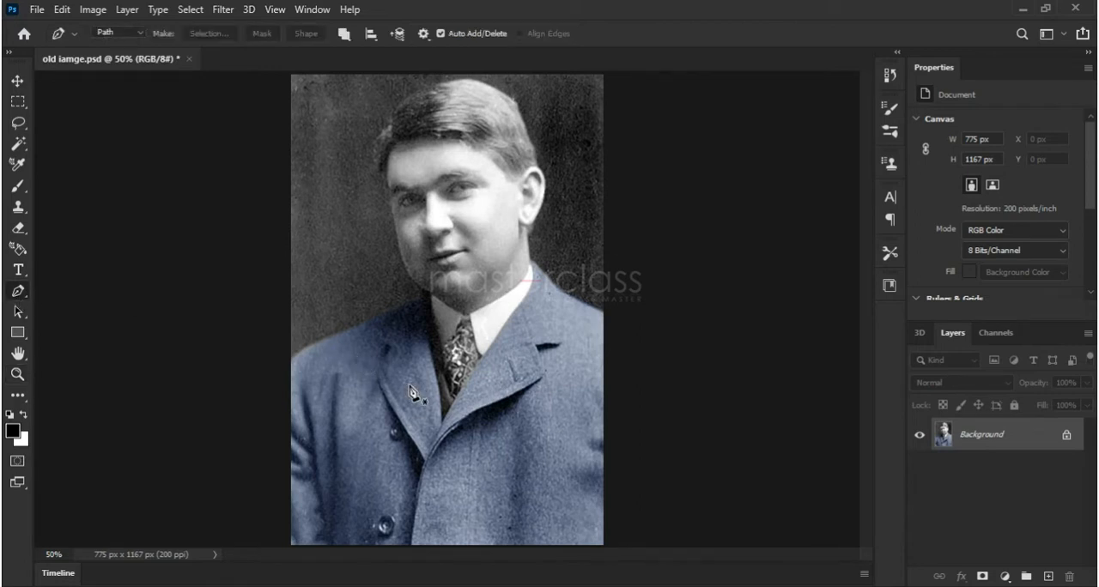
left_click(17, 375)
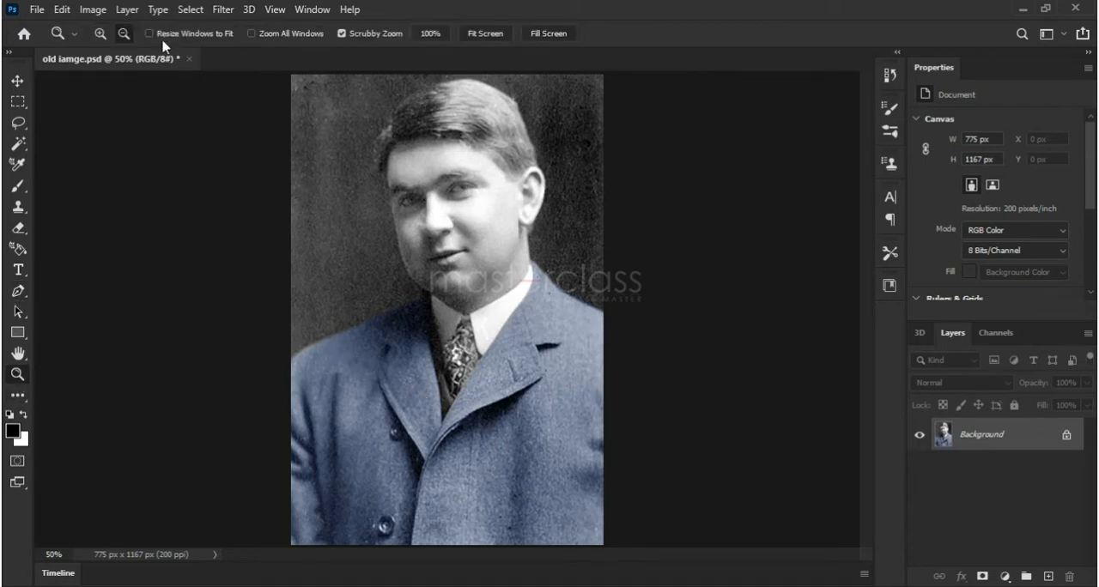
left_click(100, 33)
left_click(453, 387)
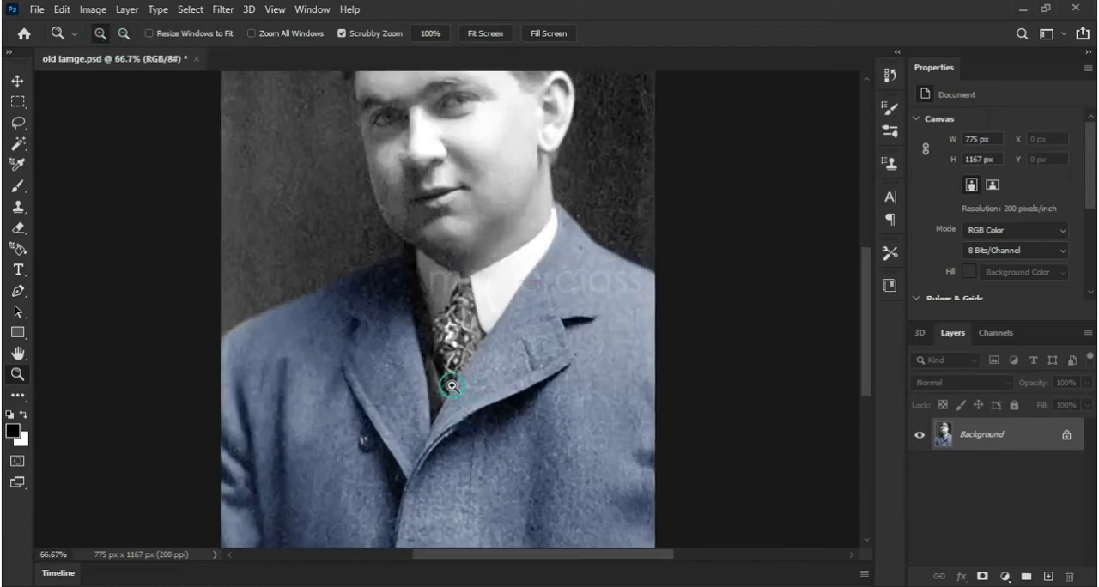
left_click(453, 387)
left_click(123, 34)
left_click(373, 218)
left_click(373, 218)
left_click_drag(423, 218, 610, 330)
left_click(17, 290)
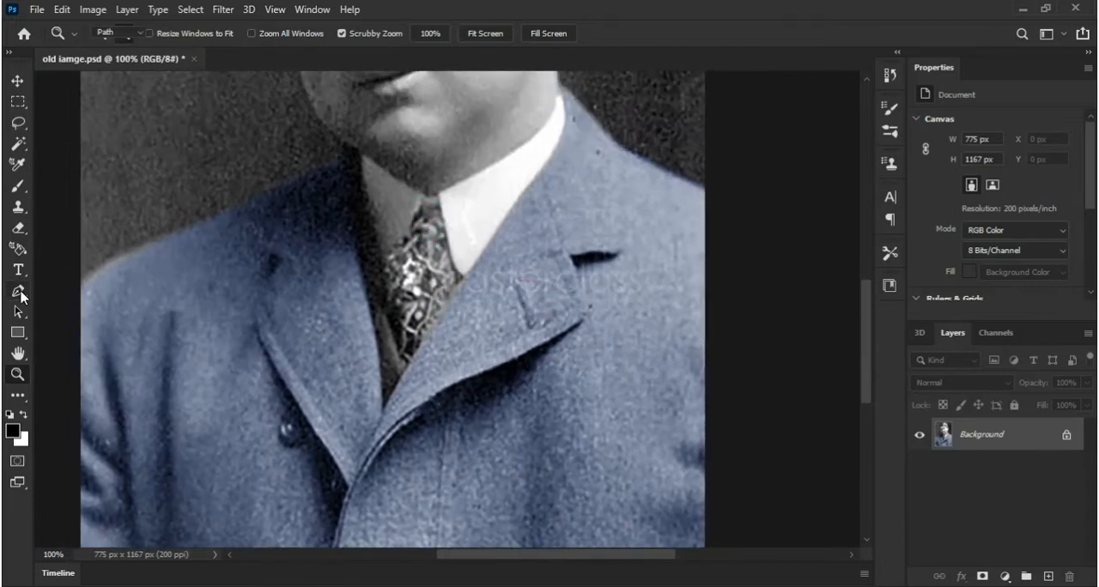
left_click(348, 166)
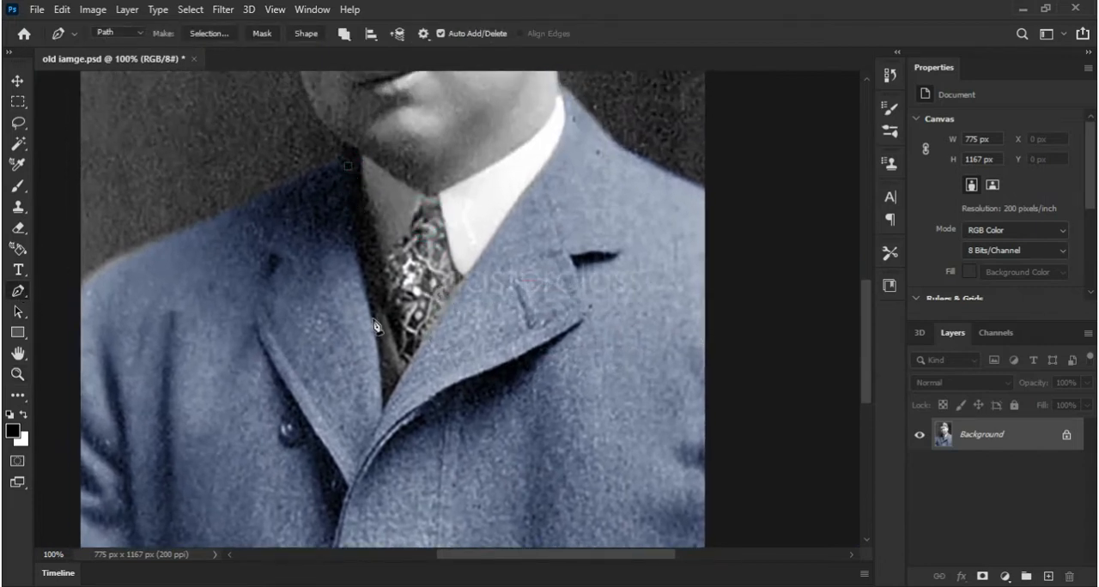
left_click_drag(372, 320, 379, 358)
left_click(383, 410)
Trace the vest strip's inner edge back up beside the tie and shirt collar, closing the path at the neck
left_click(411, 365)
left_click(383, 300)
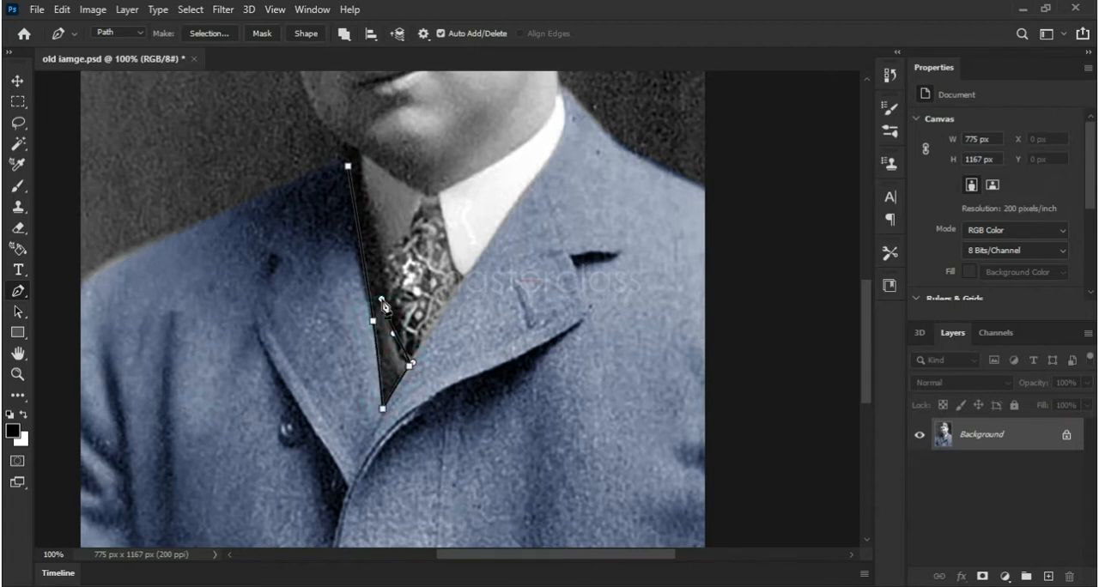
left_click(365, 187)
left_click(350, 163)
left_click(349, 166)
Convert the vest path into a new anti-aliased selection with a 1-pixel feather radius
right_click(398, 213)
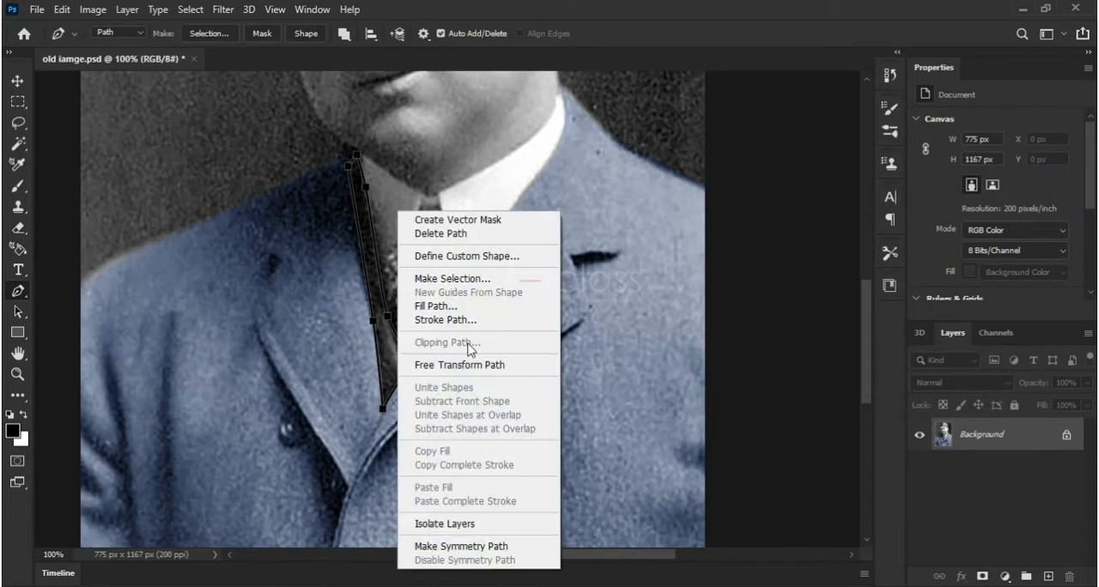
left_click(477, 281)
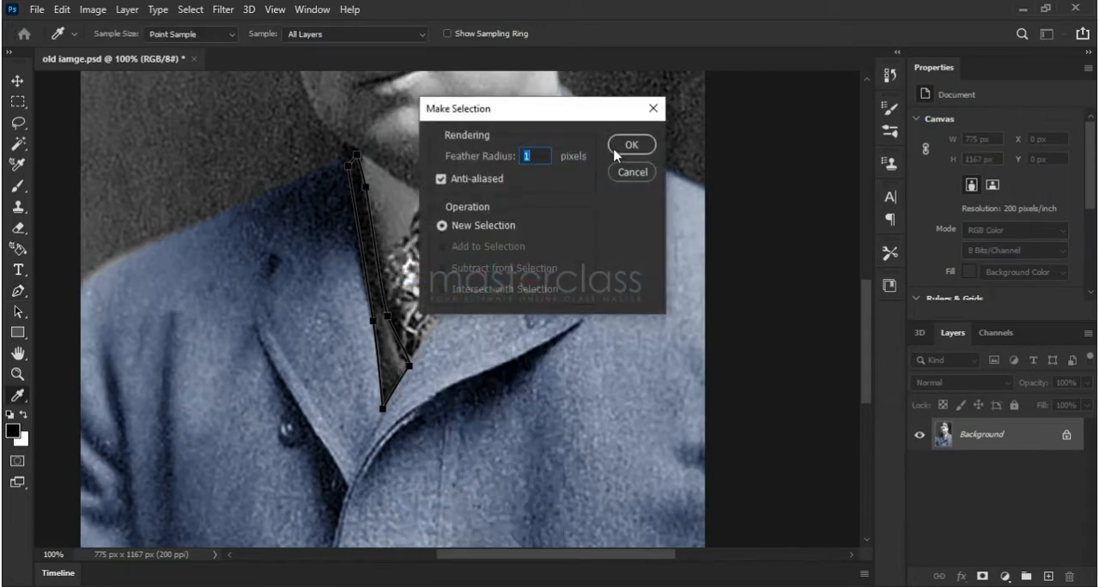
left_click(615, 155)
Tint the selected vest strip dark red with Color Balance midtone levels of +31, -14 and 0, and deselect it
left_click(92, 9)
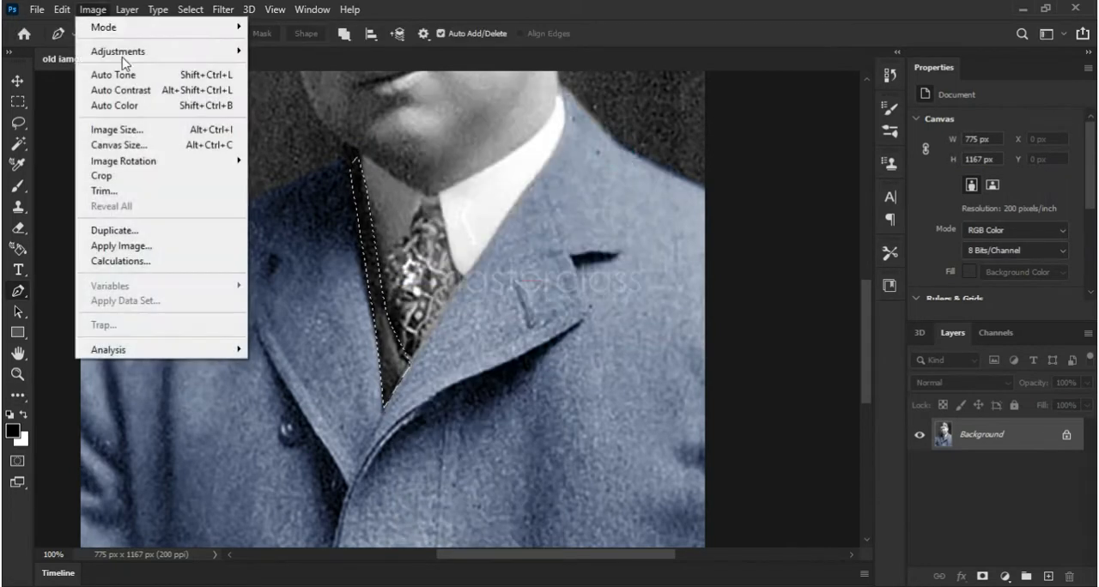
mouse_move(139, 51)
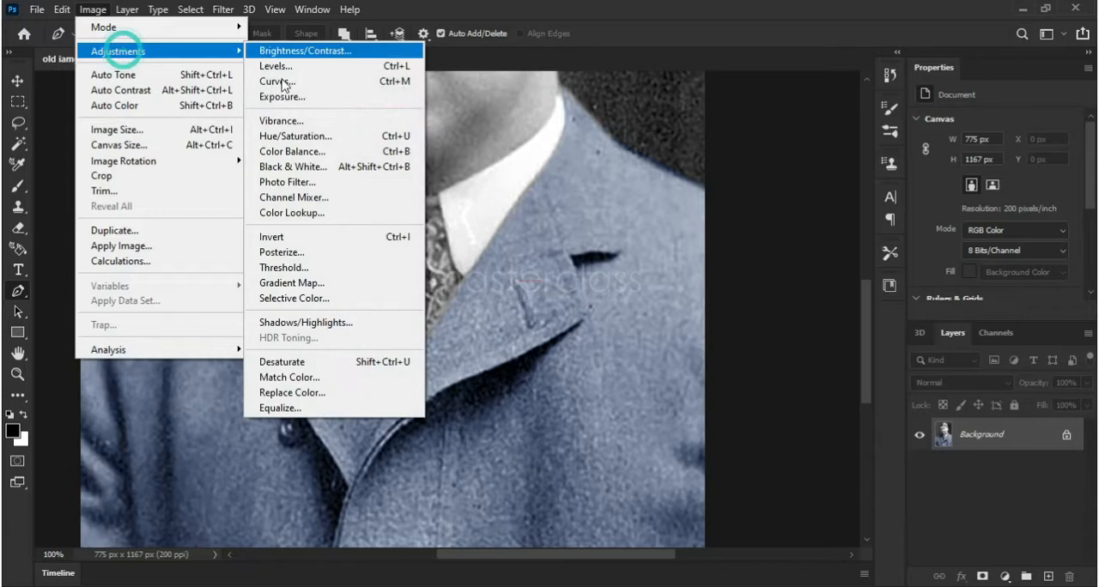
left_click(333, 151)
left_click_drag(767, 177, 756, 196)
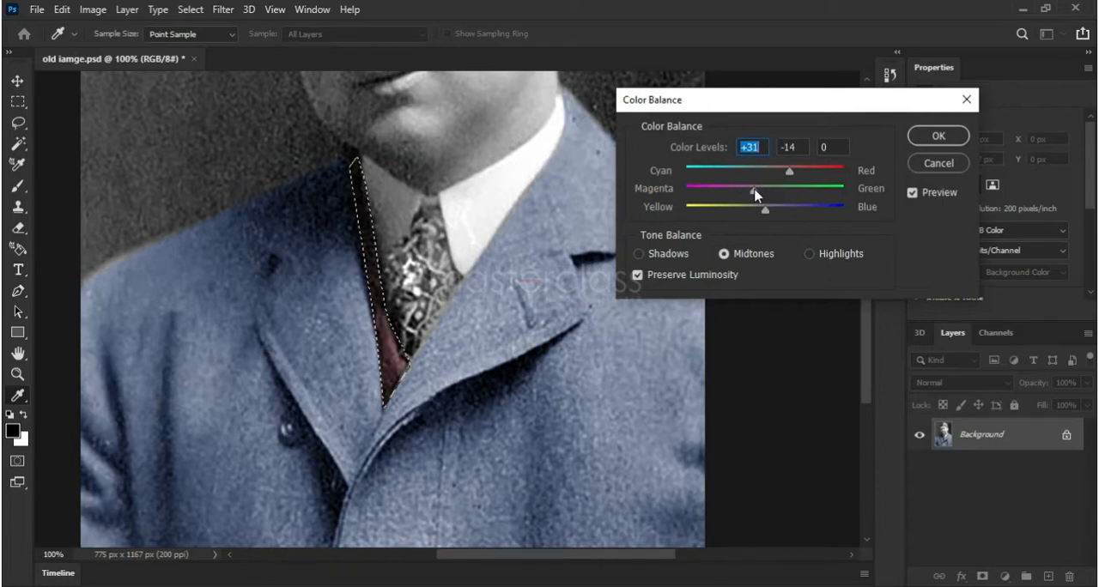
left_click(926, 138)
key("p")
left_click(181, 12)
left_click(210, 42)
Trace a closed Pen path around the patterned tie, following the collar edges, the lapel and the vest strip
left_click_drag(359, 204, 310, 378)
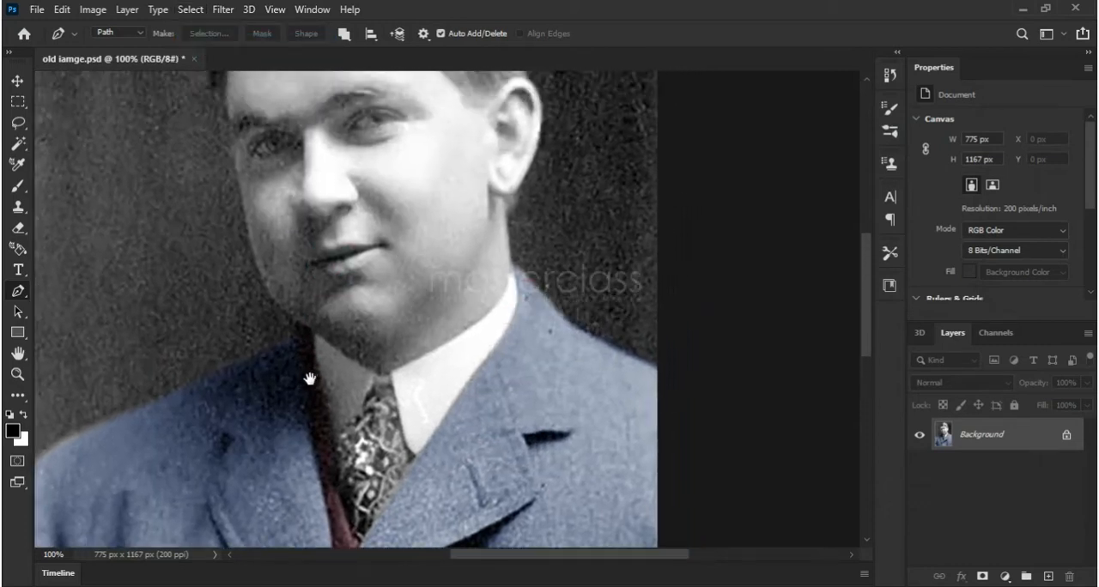
left_click(332, 440)
left_click_drag(365, 410, 368, 396)
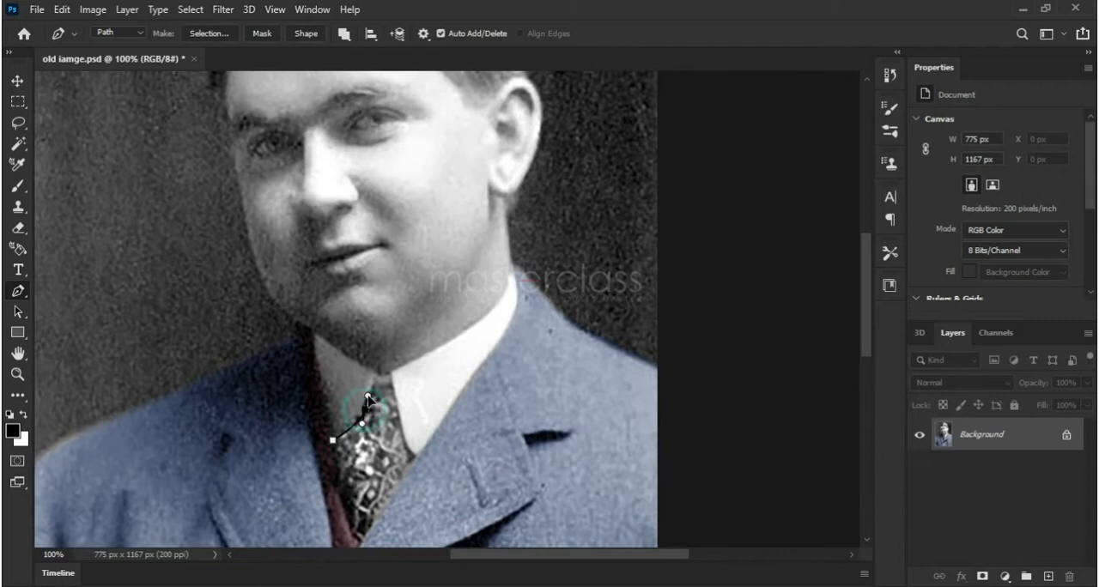
left_click(391, 376)
left_click_drag(399, 425, 433, 295)
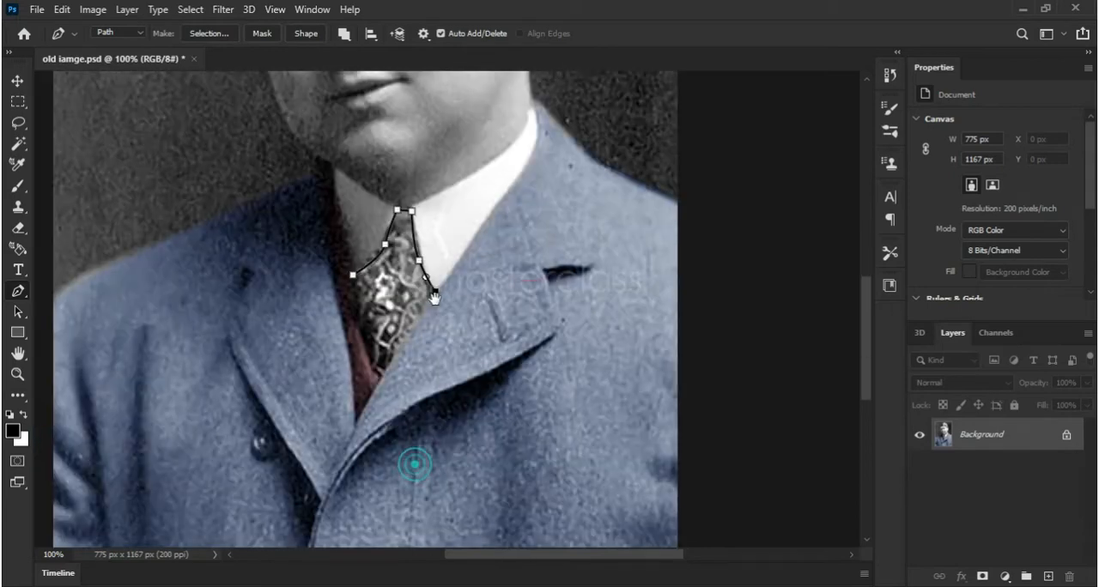
left_click(379, 381)
left_click(358, 300)
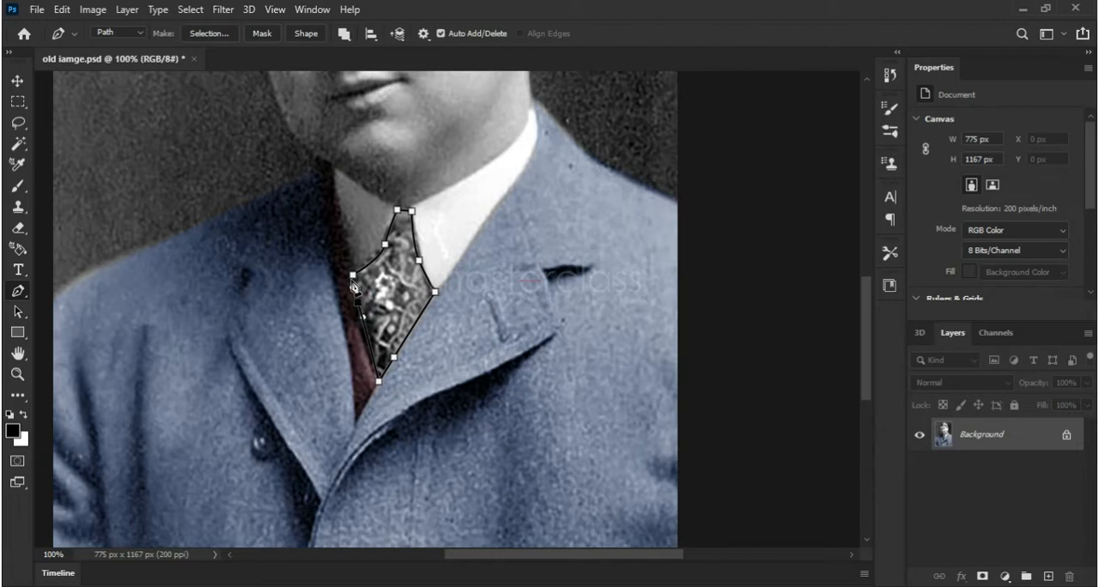
left_click(352, 278)
Convert the tie path into a new anti-aliased selection with a 1-pixel feather radius
right_click(381, 275)
left_click(429, 292)
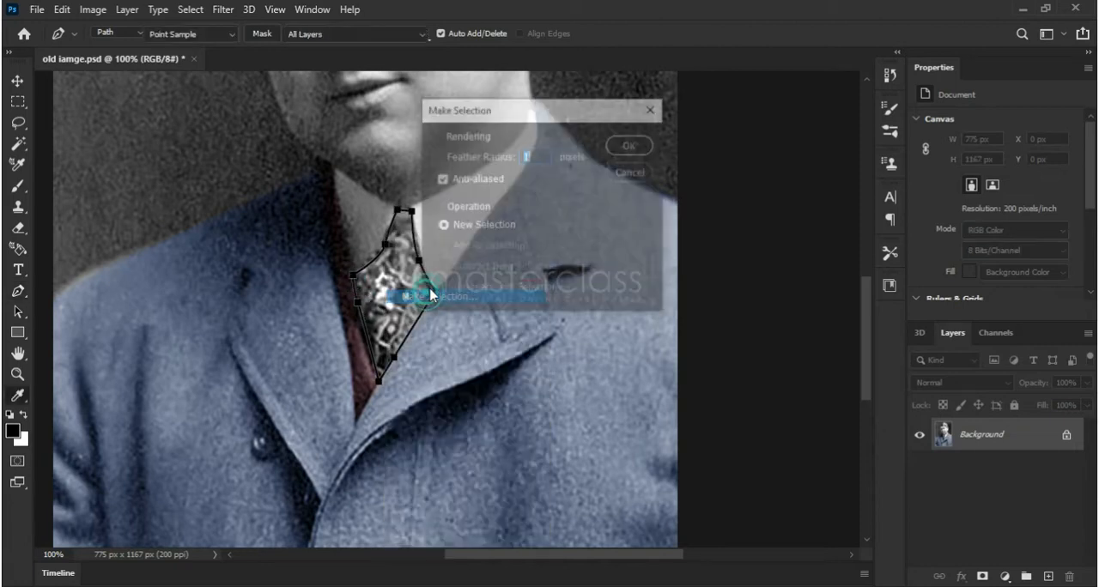
left_click(611, 146)
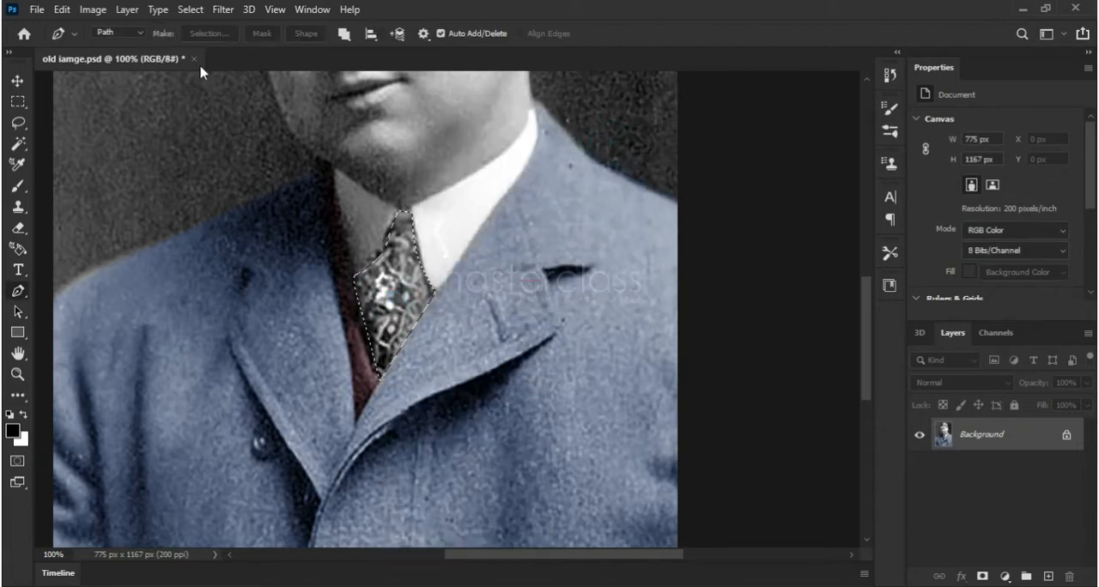
Tint the selected tie olive green with Color Balance midtone levels of 0, +8 and -35, and deselect it
left_click(97, 13)
mouse_move(116, 53)
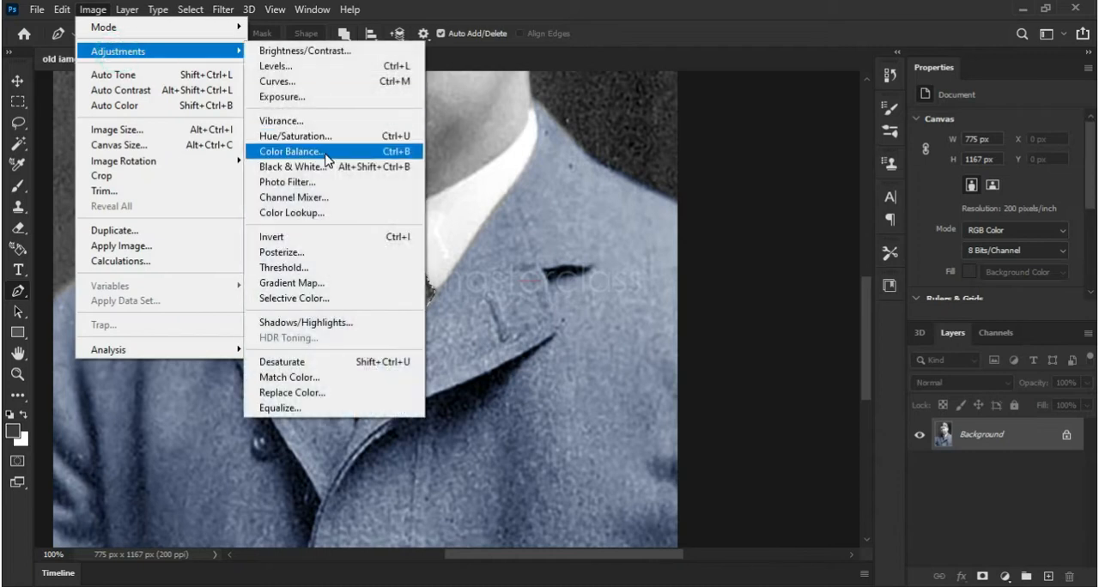
left_click(296, 147)
left_click_drag(765, 210, 789, 203)
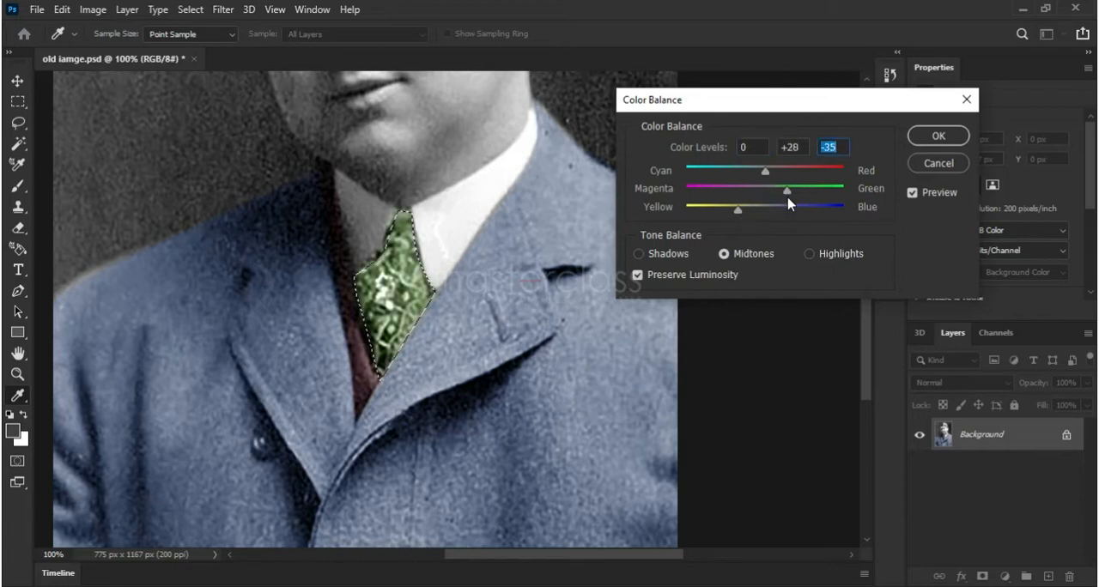
left_click(932, 137)
key("p")
left_click(190, 9)
left_click(195, 37)
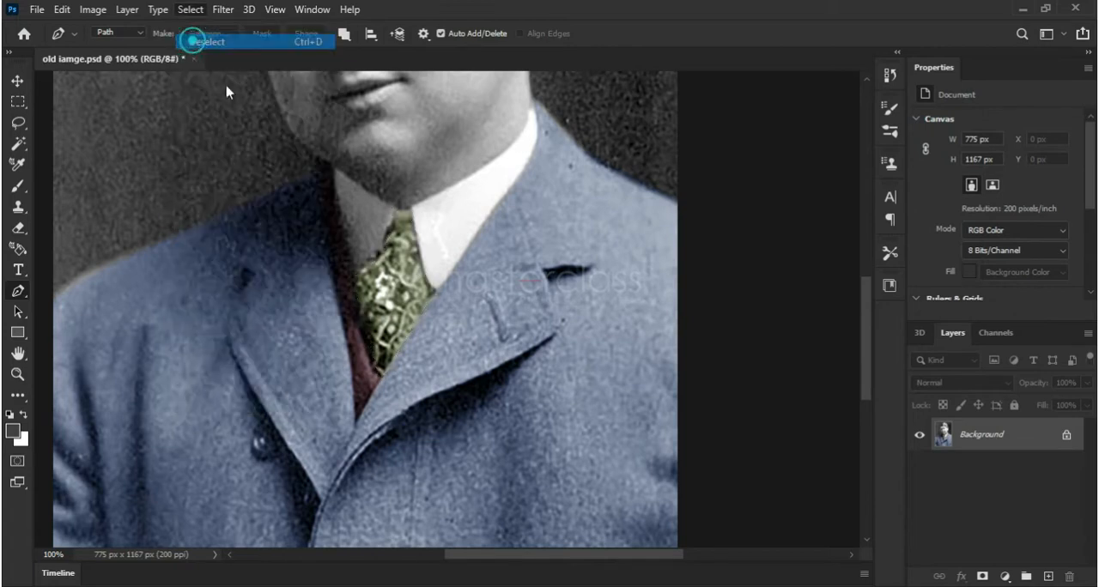
Start a Pen path at the tie knot, tracing up the shadowed jaw and cheek and along the hairline to the ear's upper edge
left_click_drag(392, 189, 406, 514)
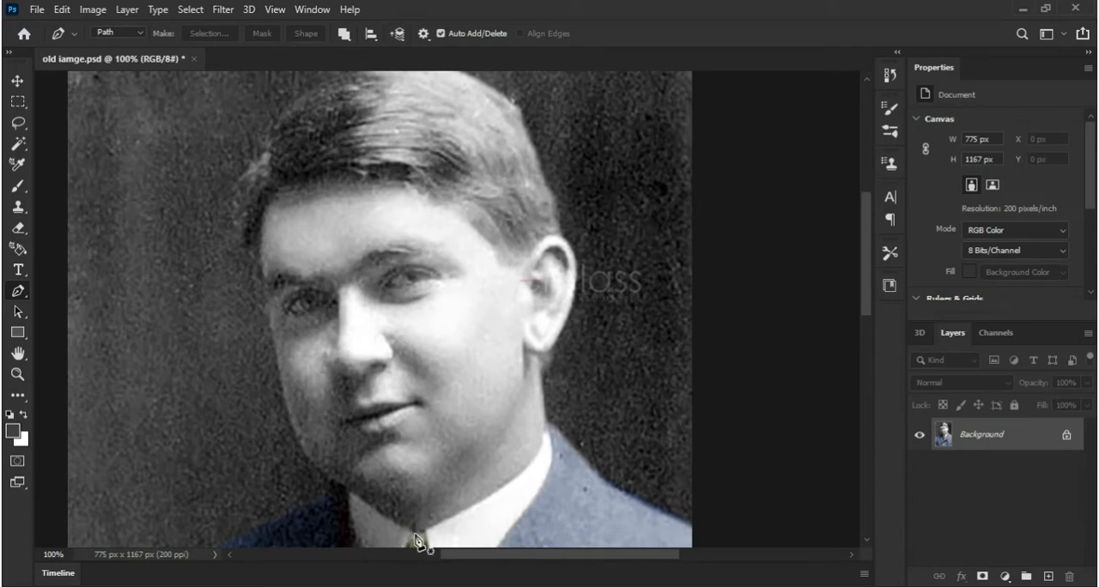
left_click(414, 533)
left_click_drag(337, 482, 329, 475)
left_click_drag(284, 393, 268, 311)
left_click_drag(261, 230, 263, 199)
left_click_drag(327, 173, 368, 164)
left_click_drag(430, 195, 456, 206)
left_click_drag(486, 239, 564, 242)
Continue the face path around the ear's outer edge down to the bottom of the earlobe
key("ctrl+plus")
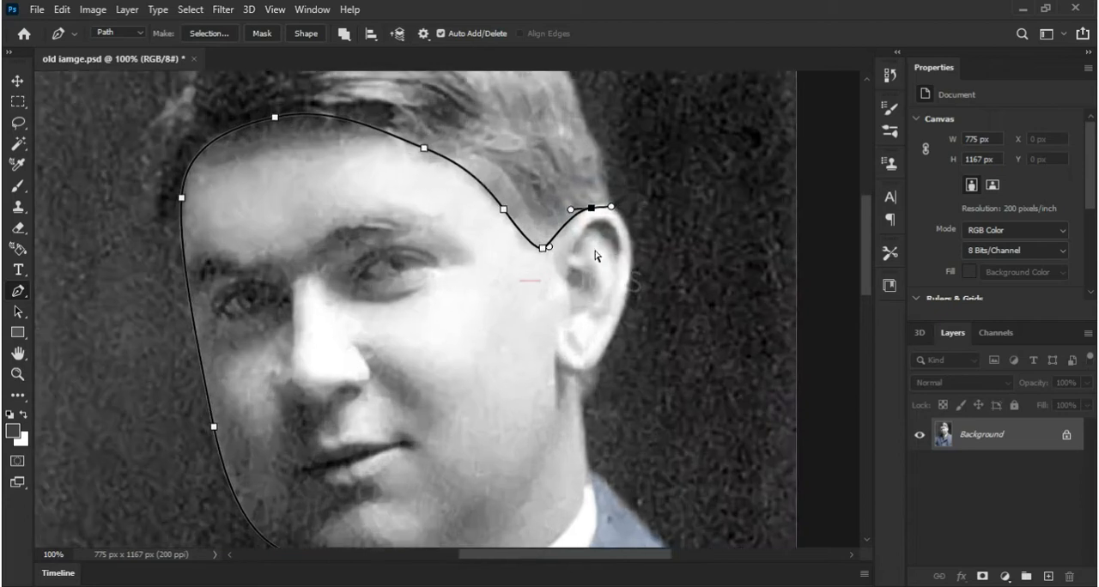
left_click_drag(706, 239, 700, 307)
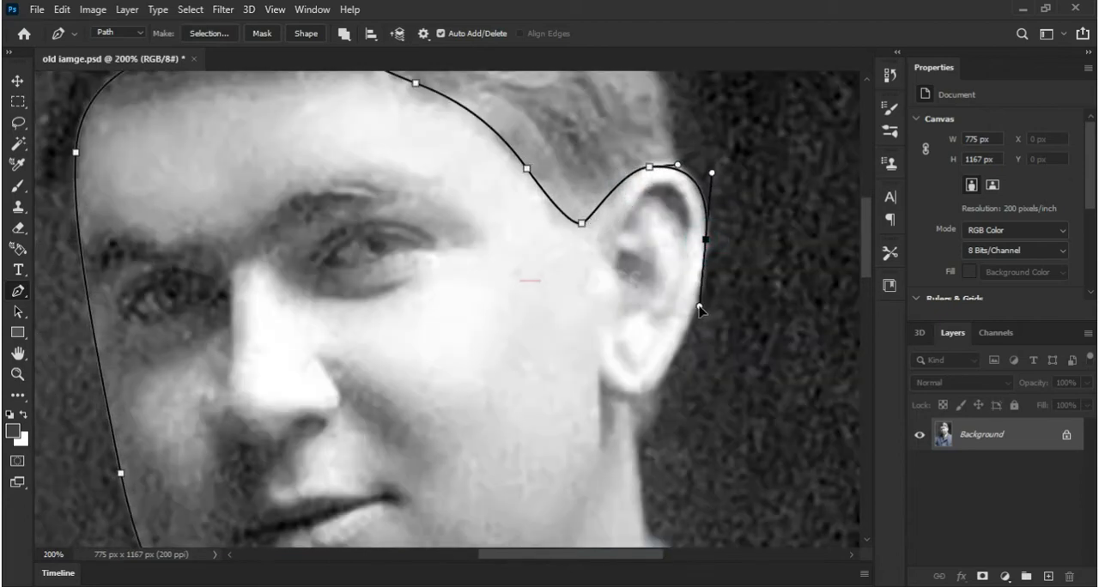
left_click(664, 374)
left_click(628, 397)
left_click_drag(624, 426, 511, 240)
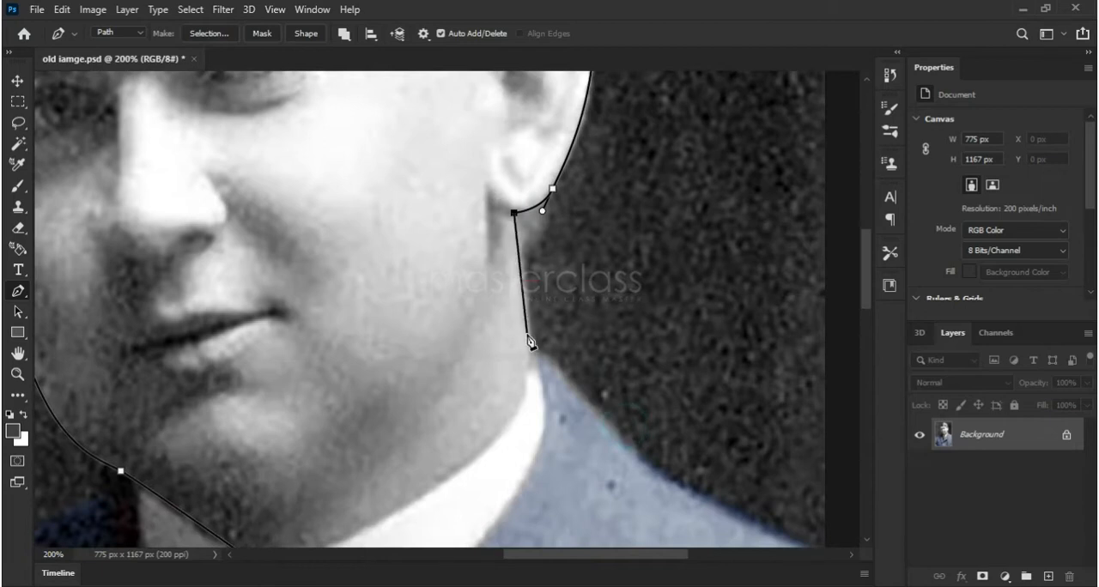
Close the face path along the neck and shirt collar, and convert it into a new anti-aliased selection with a 1-pixel feather radius
left_click_drag(533, 338, 536, 359)
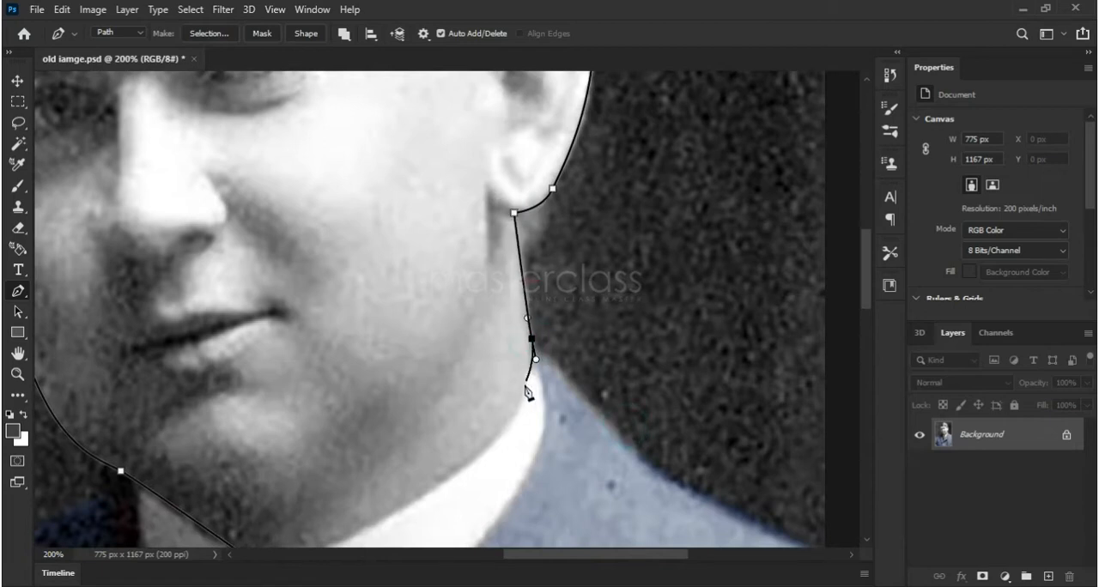
left_click(526, 374)
left_click_drag(497, 437, 621, 269)
left_click_drag(486, 340, 451, 365)
left_click(433, 372)
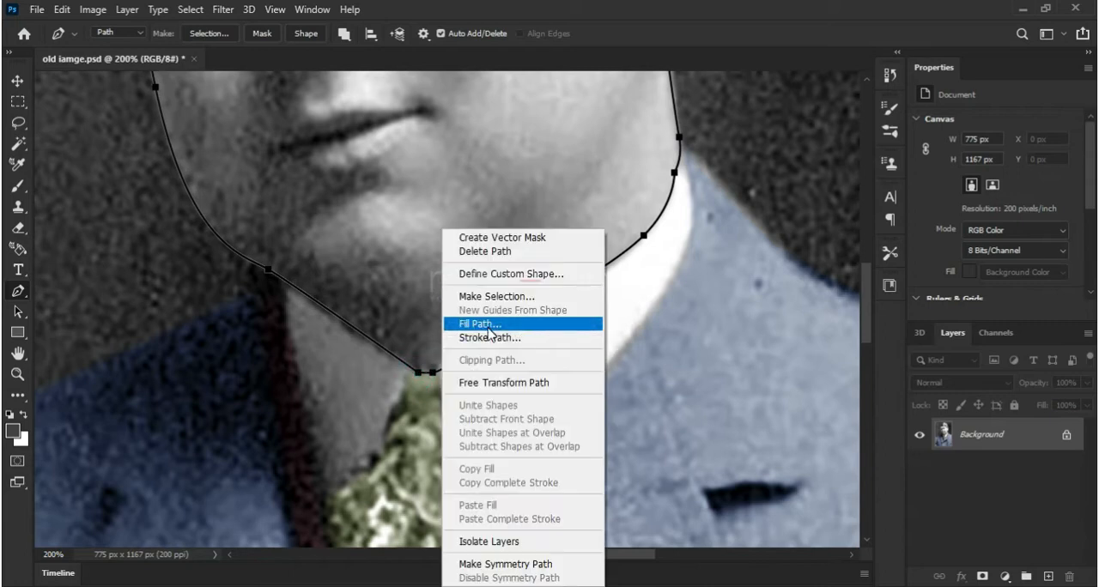
left_click(485, 296)
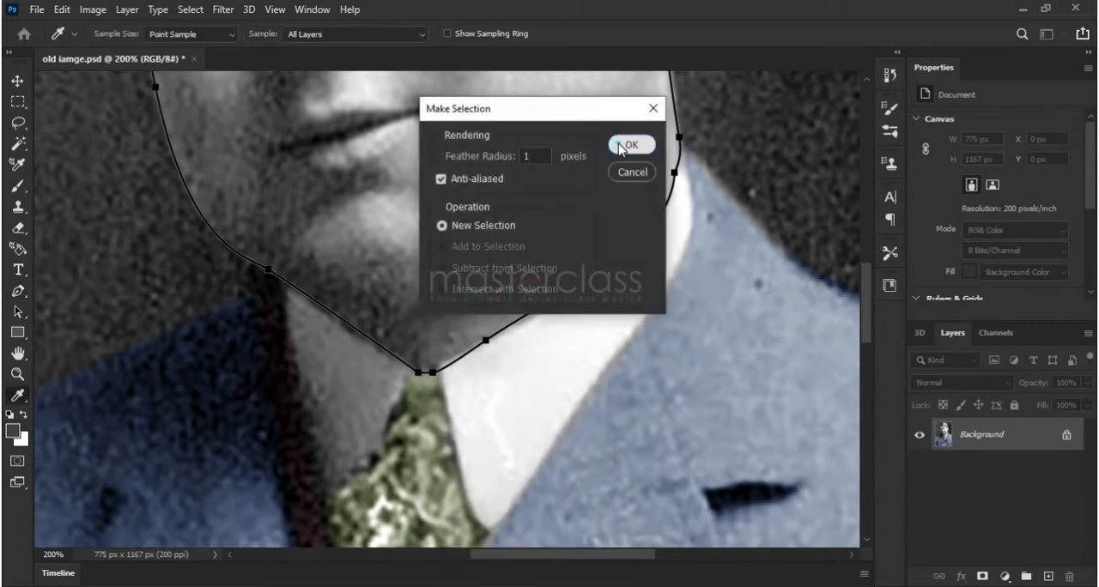
left_click(629, 144)
Shift the selected face's midtones toward red and yellow with Color Balance to create a skin tone
left_click(276, 12)
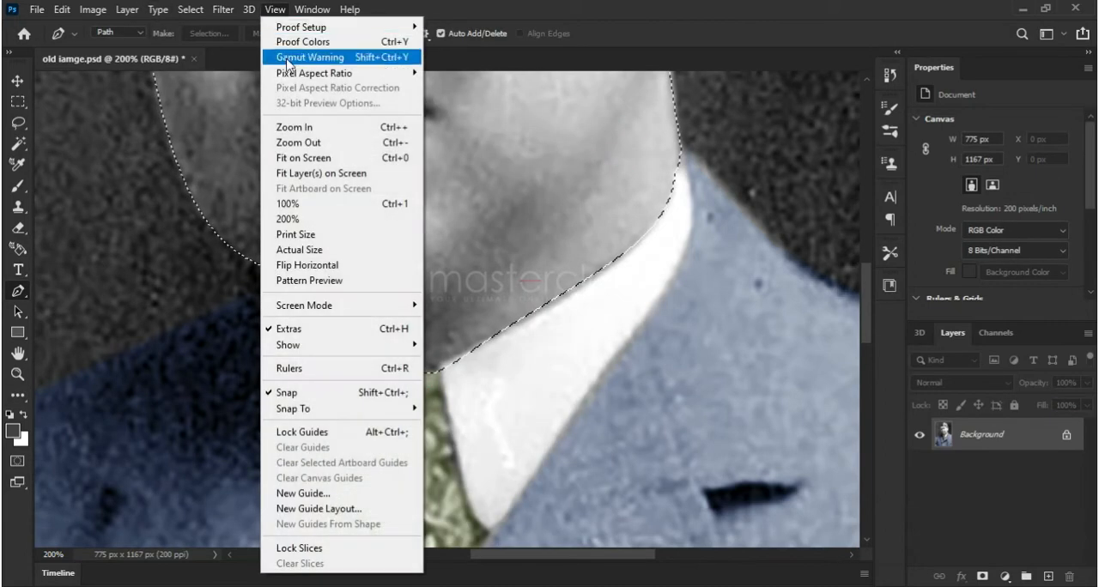
left_click(338, 160)
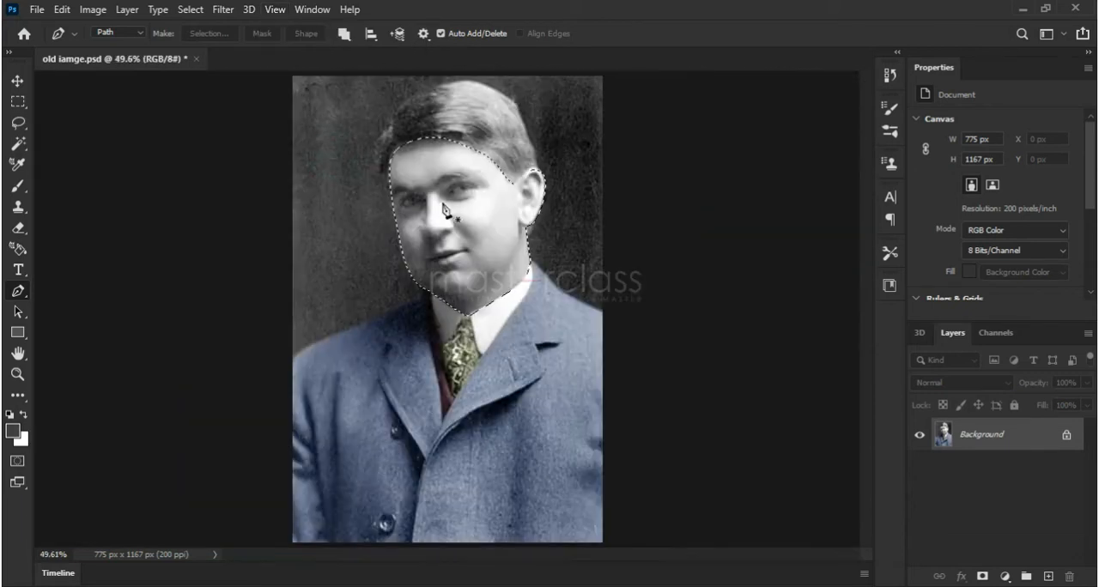
left_click(94, 10)
mouse_move(137, 51)
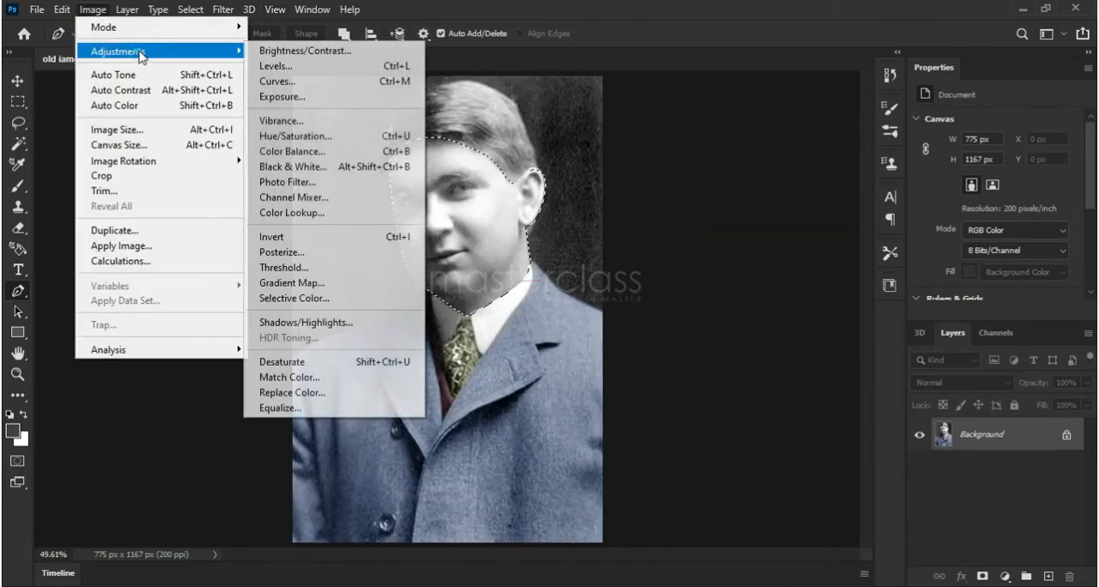
left_click(321, 153)
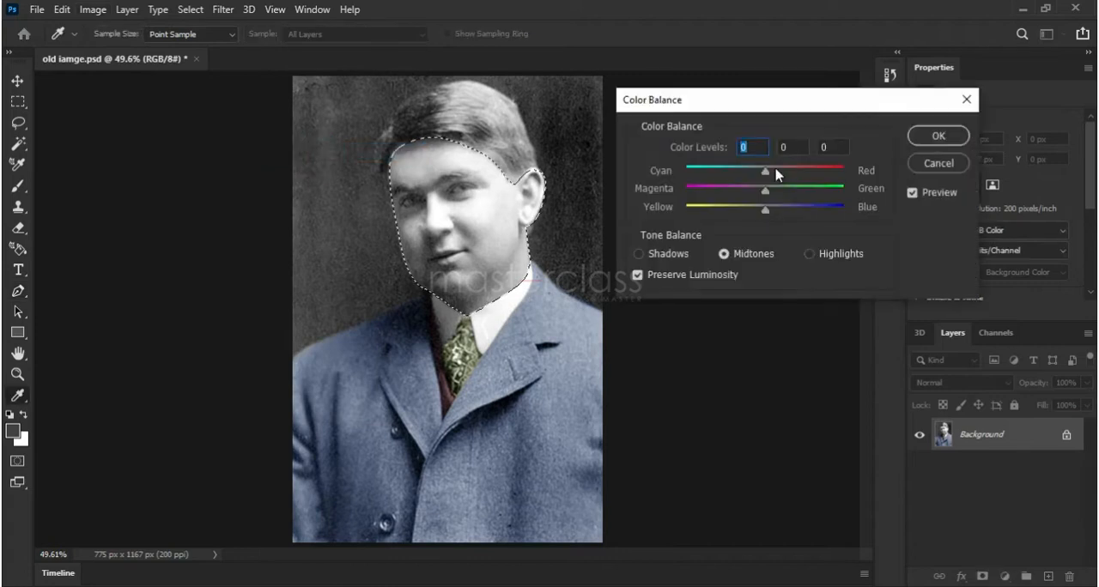
left_click_drag(768, 171, 795, 173)
left_click_drag(762, 215, 740, 221)
Shift the face's shadows slightly toward yellow and red in the same color balance adjustment, and deselect the face
left_click(640, 254)
left_click_drag(763, 214, 757, 215)
left_click_drag(766, 171, 774, 175)
left_click(810, 254)
left_click(938, 135)
key("p")
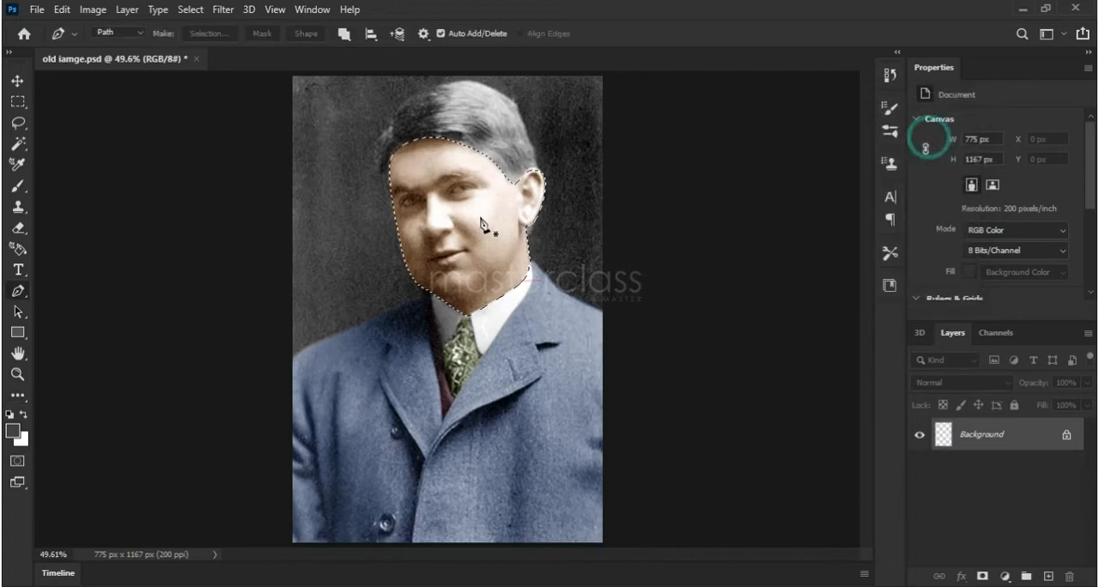
left_click(190, 9)
left_click(202, 42)
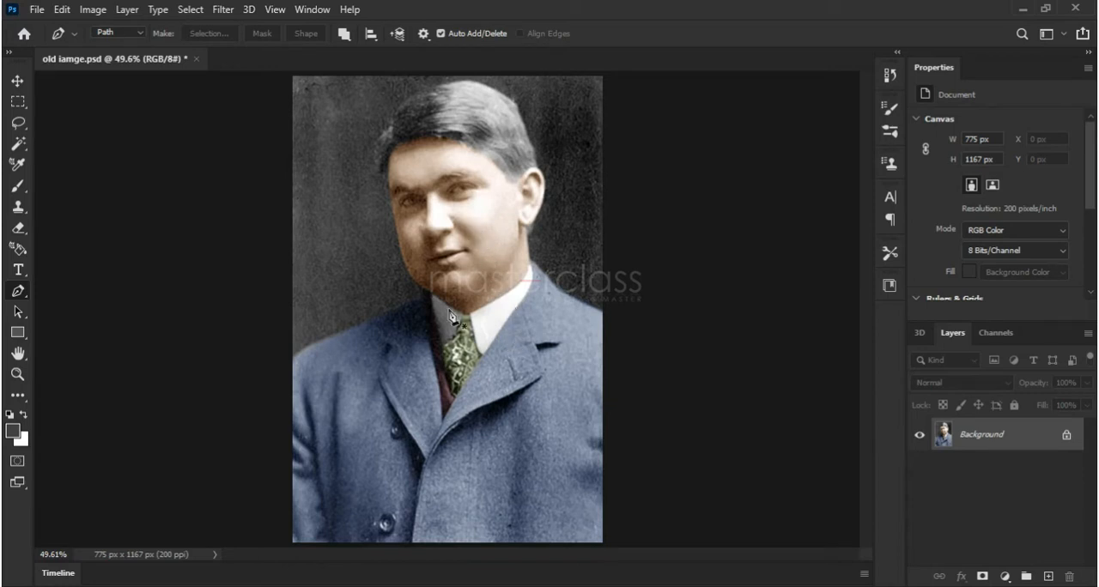
Trace a small closed Pen path around the outer white of the eye on the shadowed side of the face
left_click(18, 376)
left_click(100, 34)
left_click(439, 184)
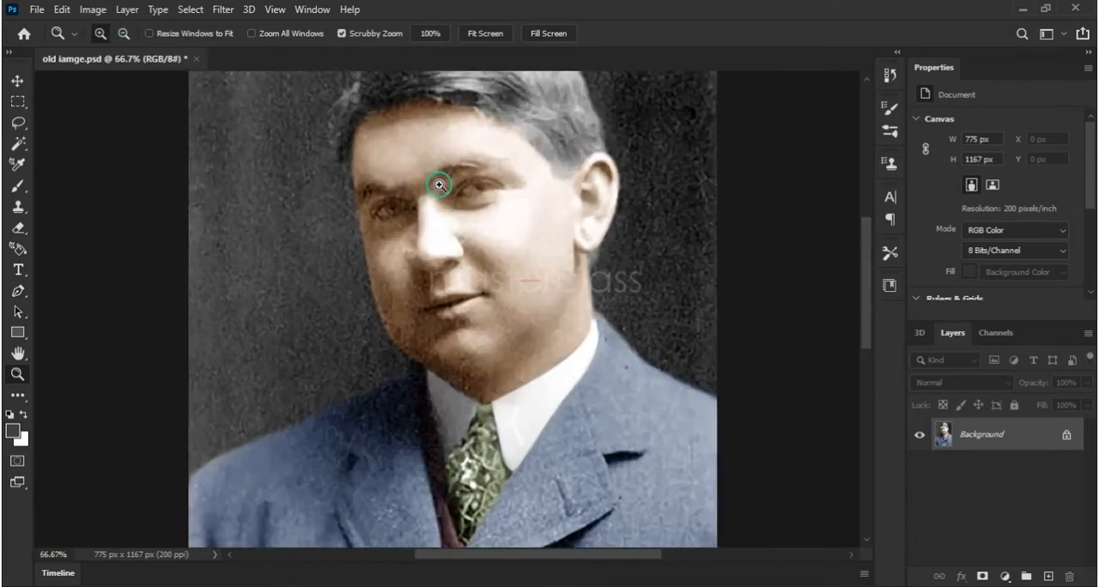
left_click(439, 185)
left_click(439, 185)
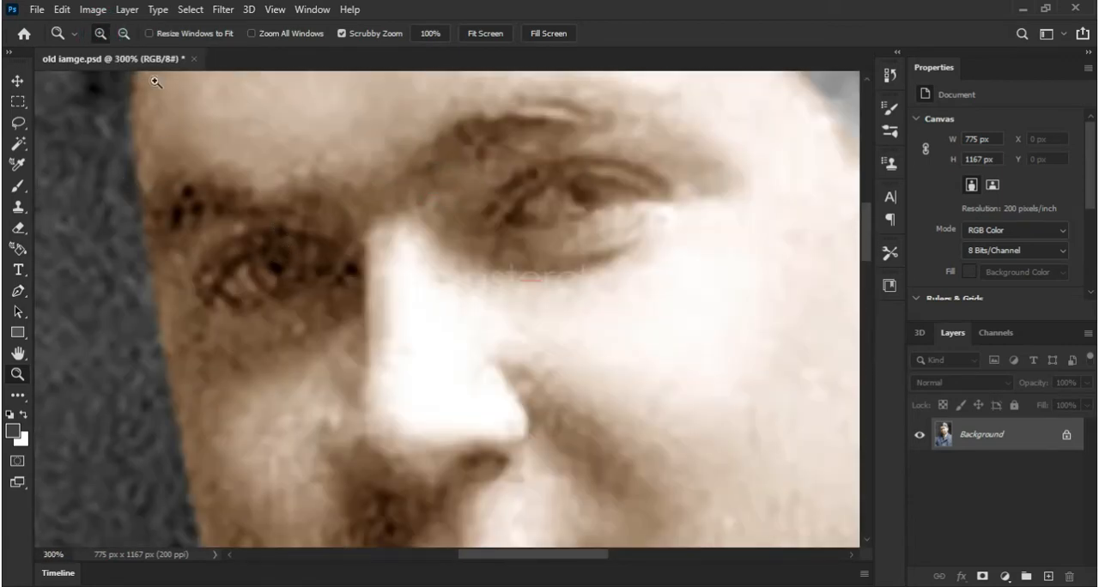
left_click(123, 34)
left_click(321, 317)
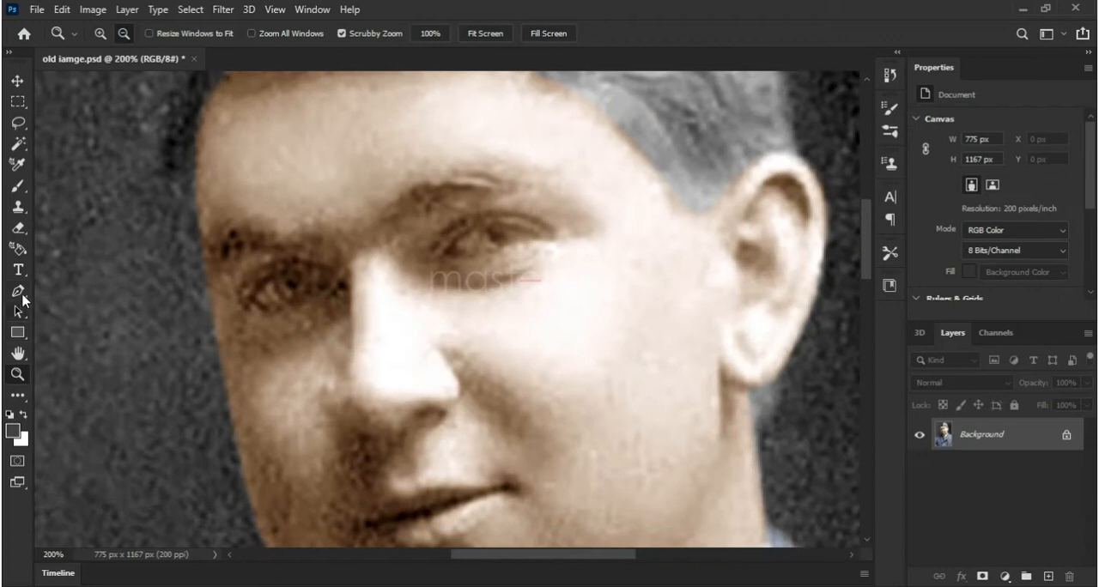
left_click(21, 294)
left_click(254, 298)
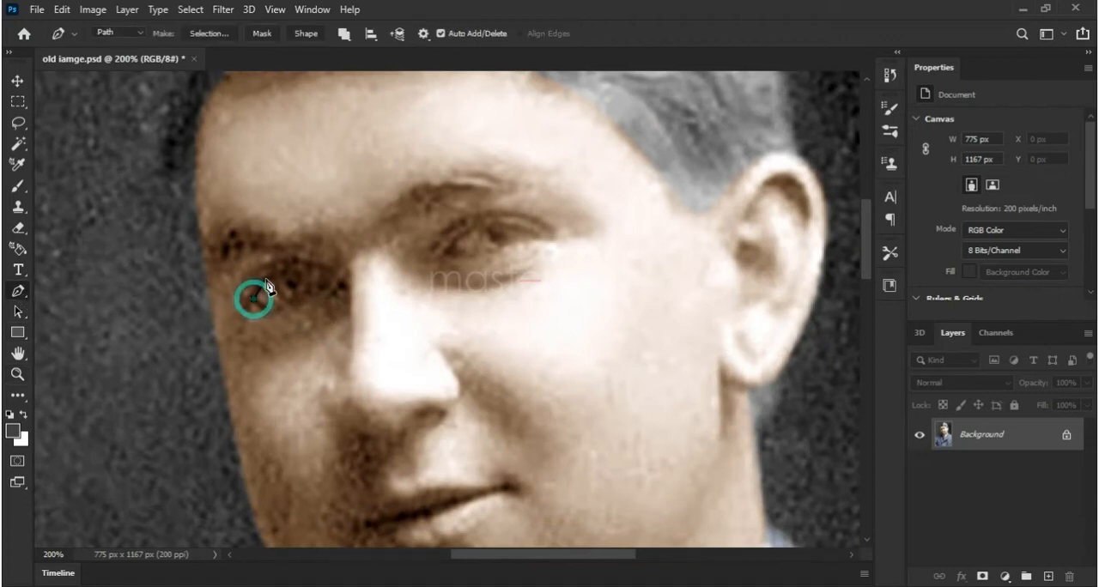
left_click_drag(270, 278, 269, 310)
left_click(254, 298)
Convert the eye-white path into a new anti-aliased selection with a 1-pixel feather radius
right_click(300, 302)
left_click(383, 296)
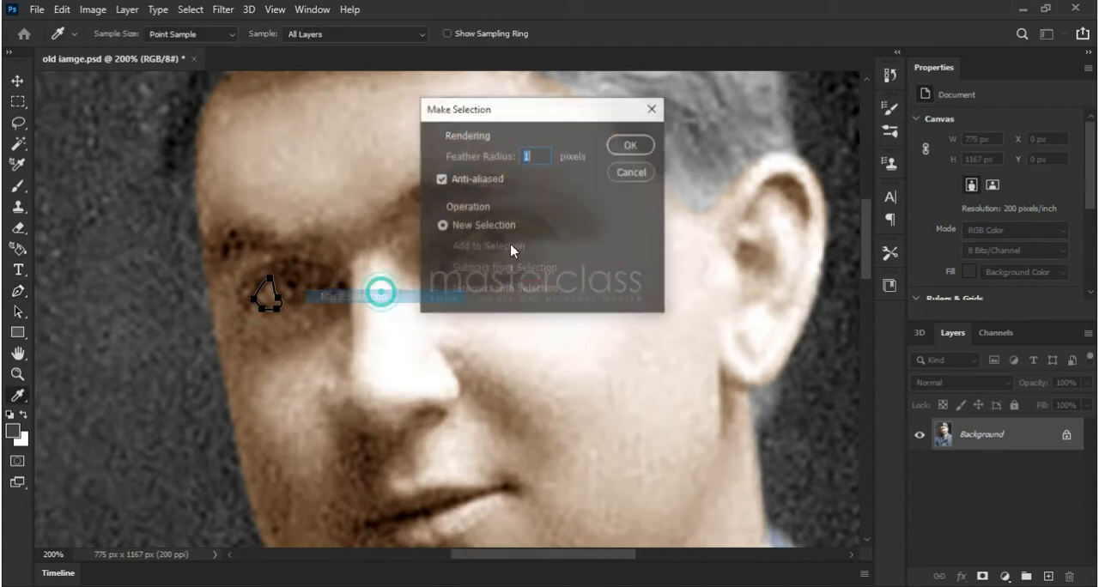
left_click(626, 146)
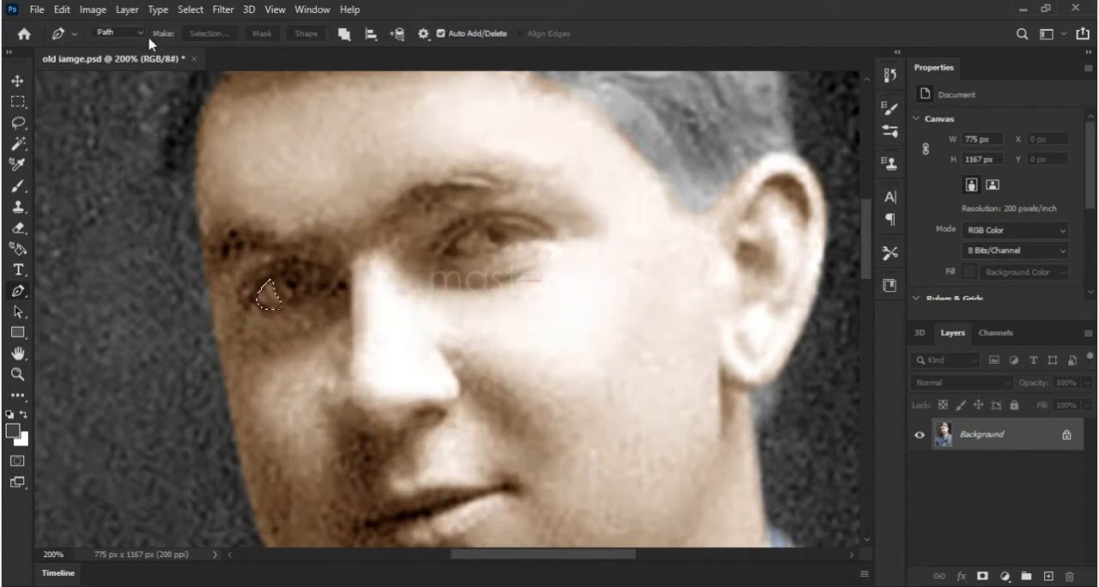
Desaturate the selected eye white with Hue/Saturation, using a saturation of -53 and a lightness of +2
left_click(98, 11)
mouse_move(121, 53)
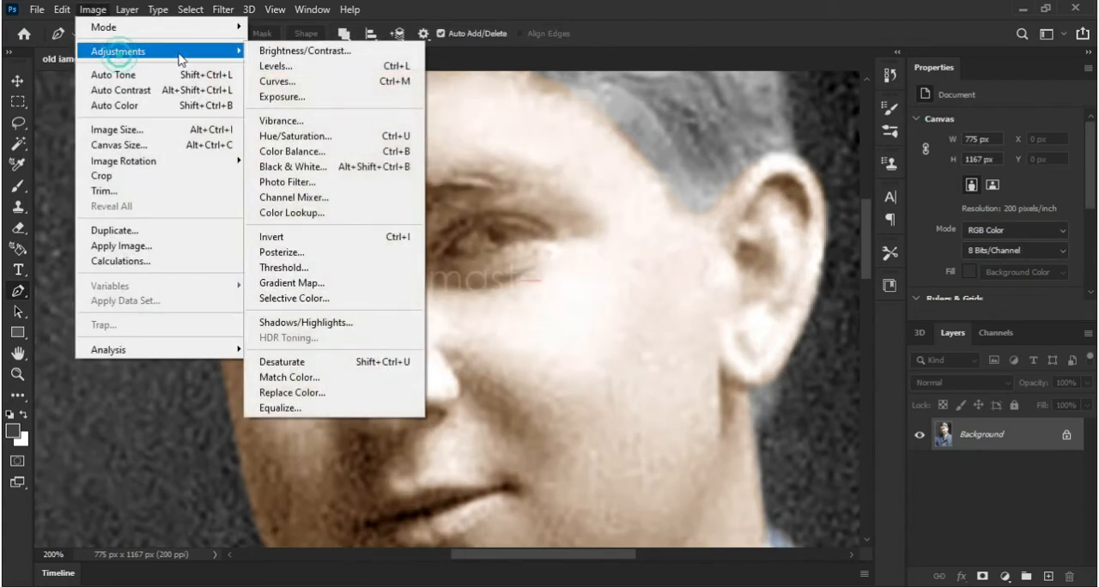
left_click(361, 137)
left_click_drag(741, 167, 700, 170)
left_click_drag(745, 219, 749, 218)
left_click(744, 214)
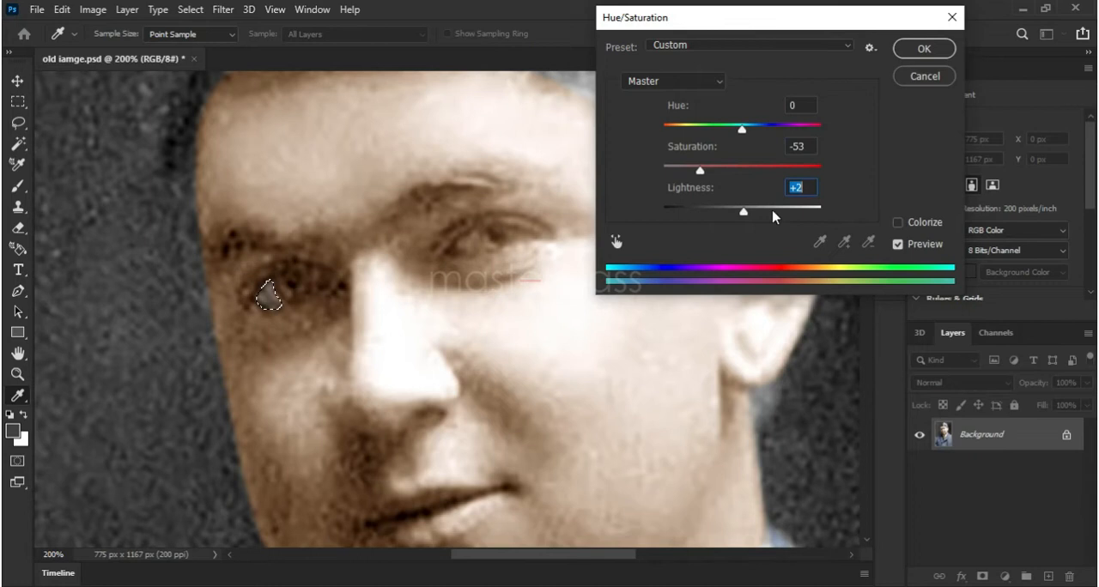
left_click(920, 59)
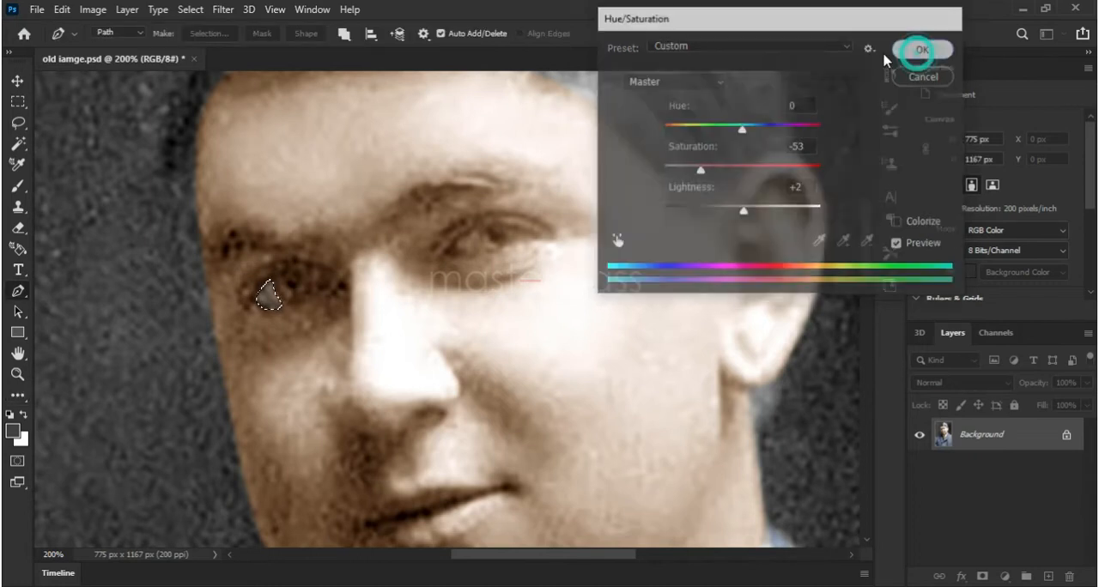
Shift the selected eye white's shadows to +4 toward red with Color Balance, and deselect it
left_click(96, 17)
mouse_move(137, 49)
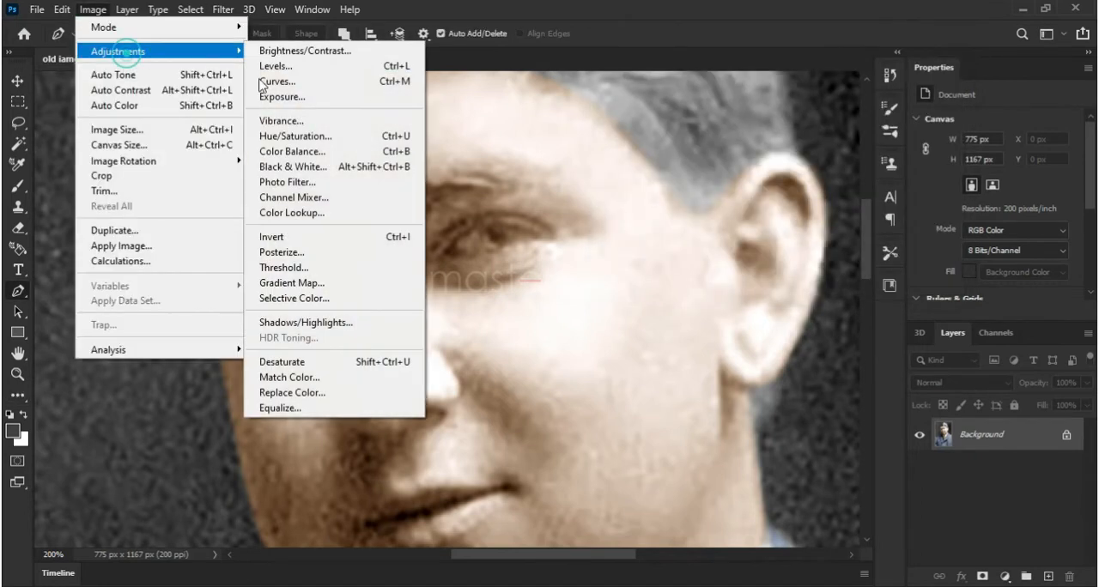
left_click(364, 151)
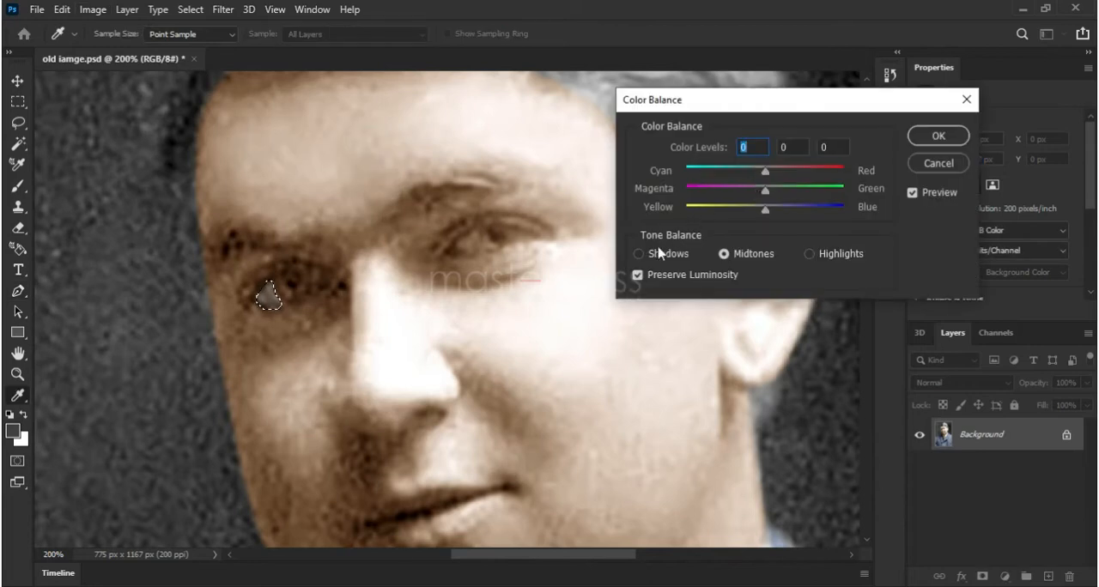
left_click(668, 256)
left_click_drag(769, 177, 771, 181)
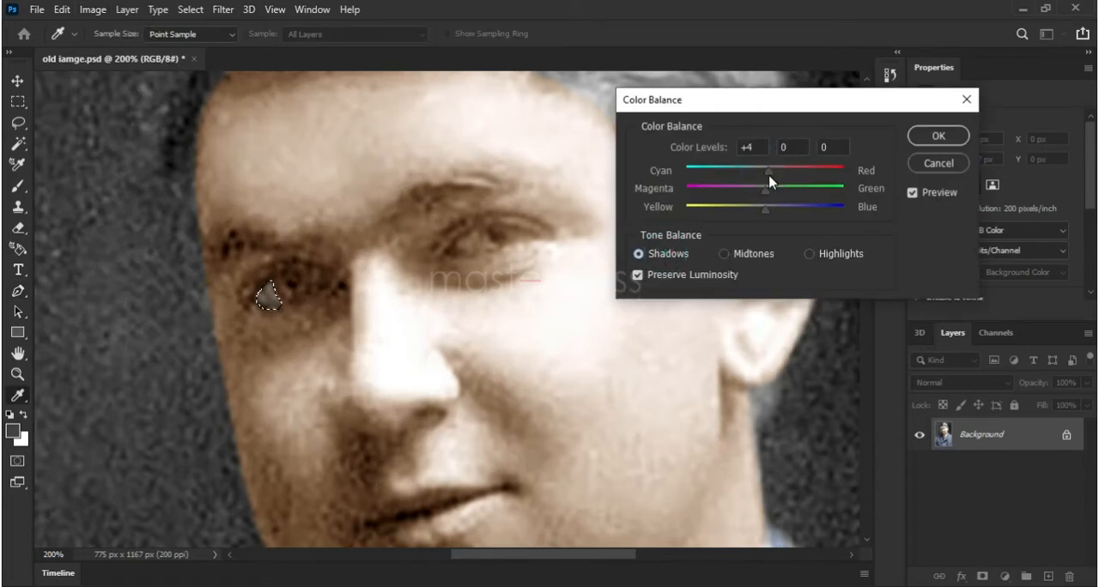
left_click(944, 136)
key("p")
left_click(190, 9)
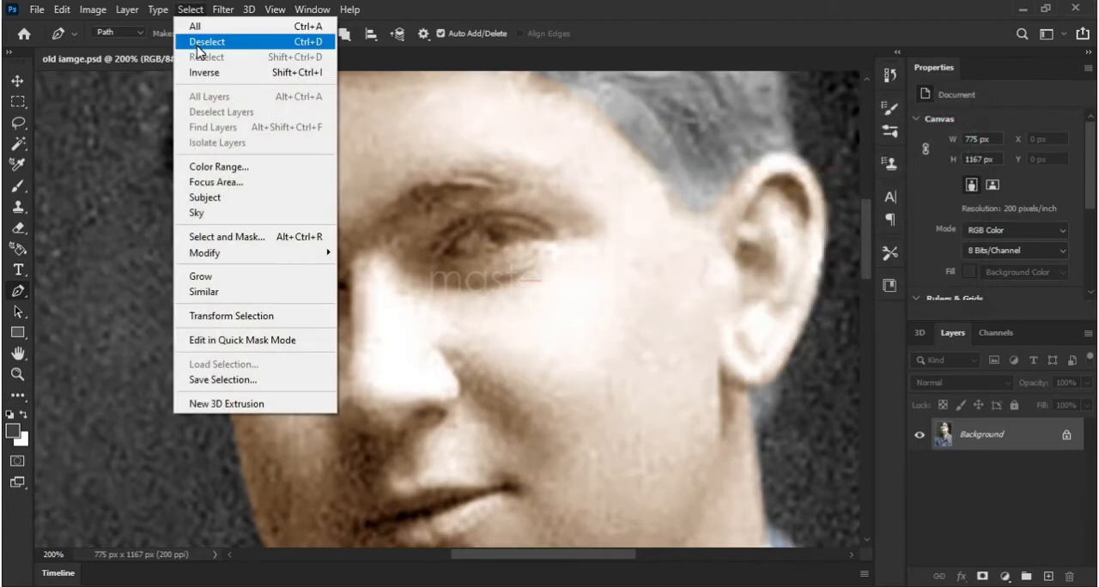
left_click(194, 42)
Trace a small closed Pen path around the white of the eye on the lit side, beside the iris
left_click(274, 10)
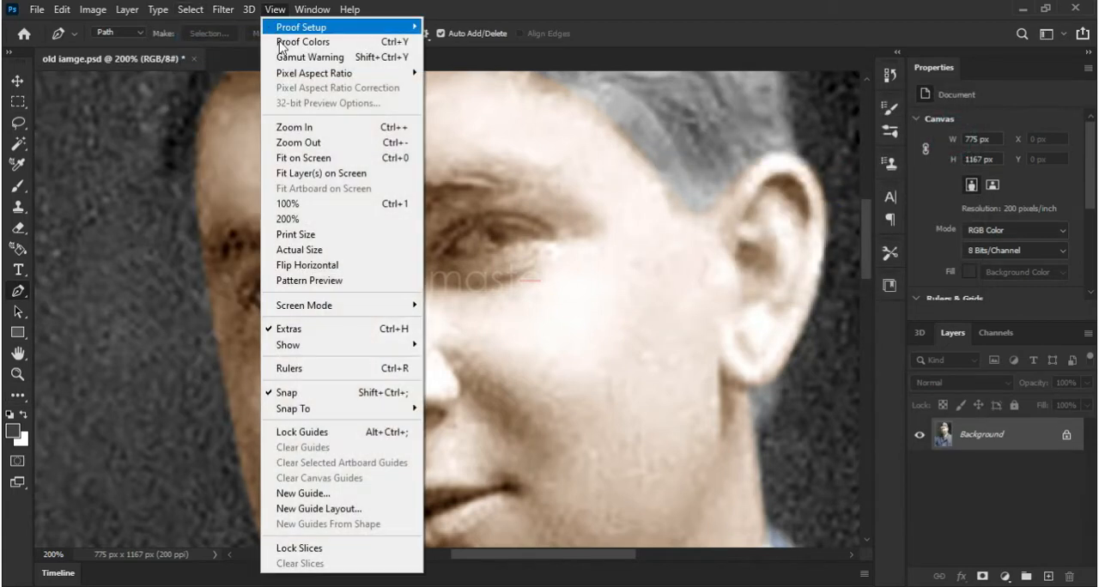
left_click(358, 159)
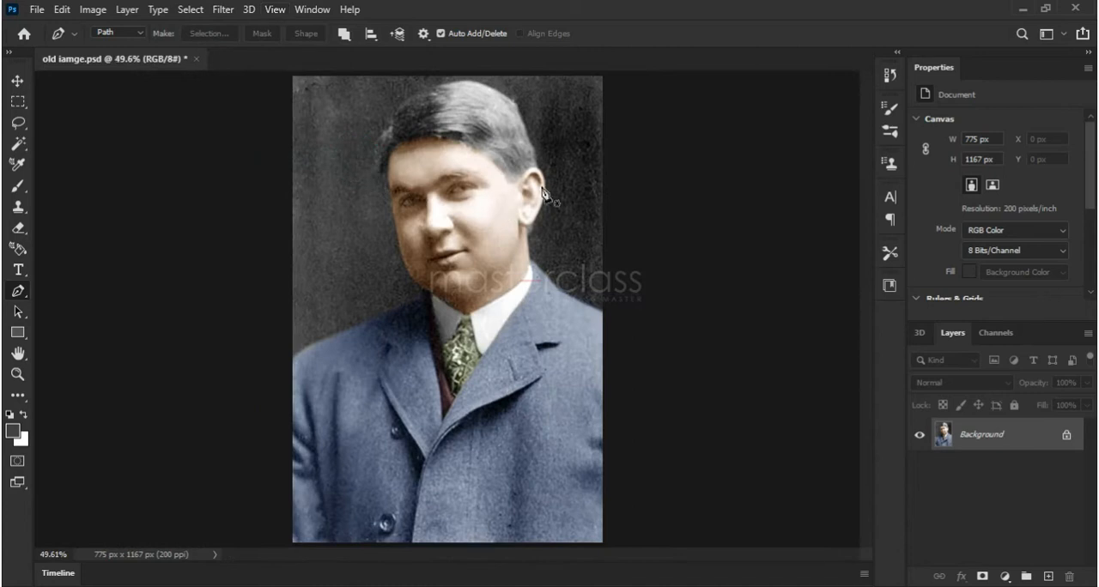
left_click(18, 375)
left_click(101, 34)
left_click(491, 180)
left_click(496, 179)
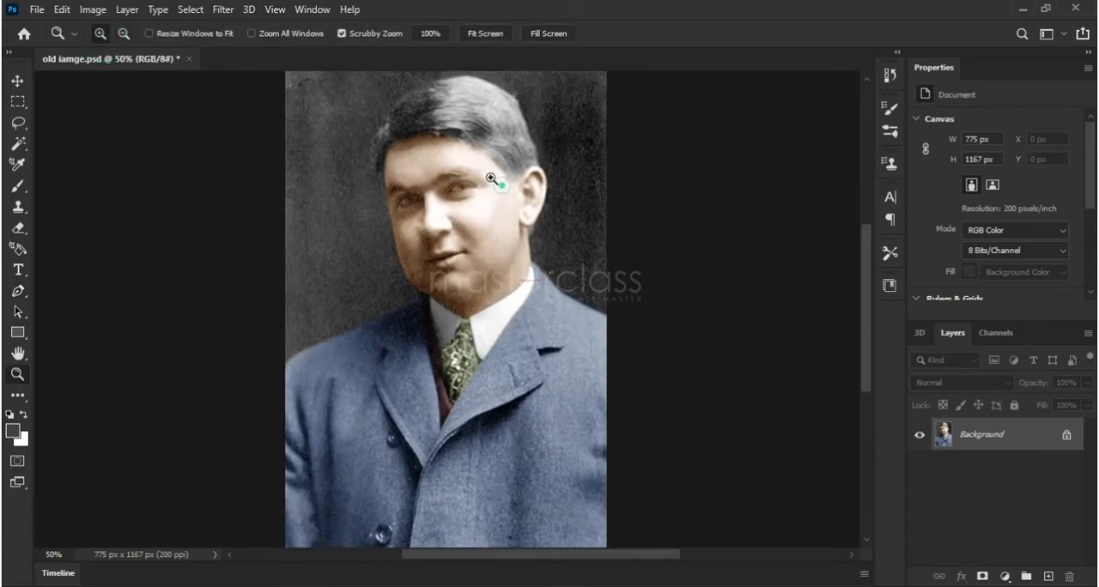
left_click(491, 178)
left_click(489, 178)
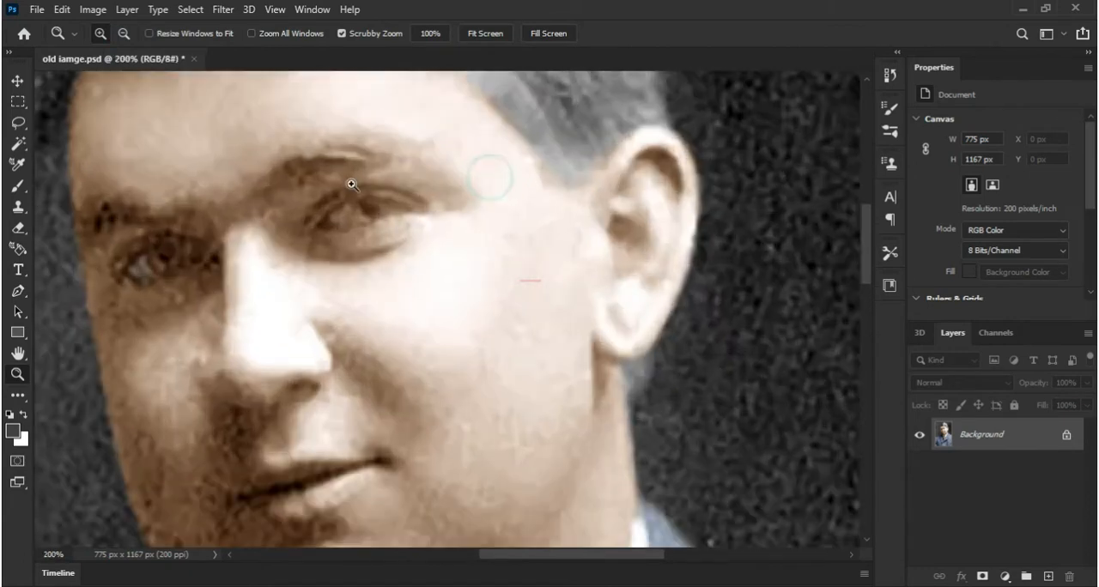
left_click(17, 290)
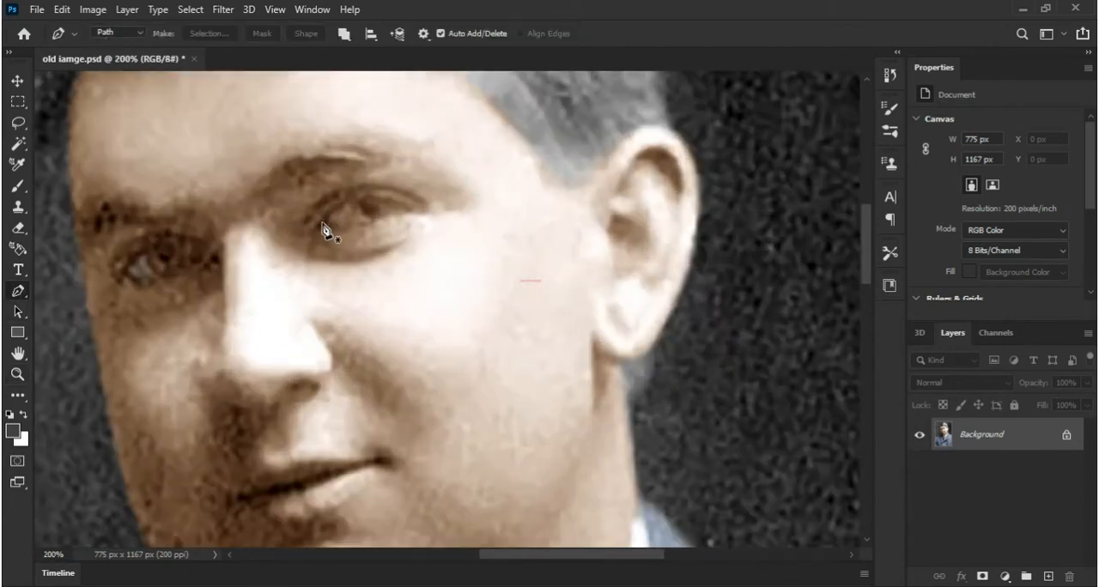
left_click_drag(318, 225, 354, 220)
left_click(353, 219)
Turn the lit-side eye-white path into a new anti-aliased selection with a 1-pixel feather radius
right_click(365, 230)
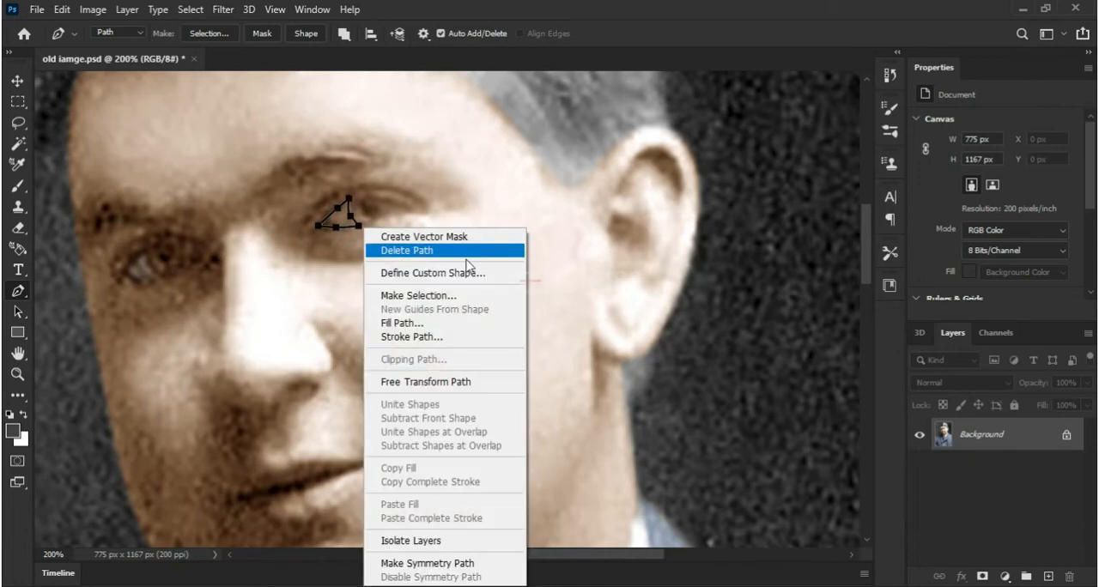
left_click(416, 297)
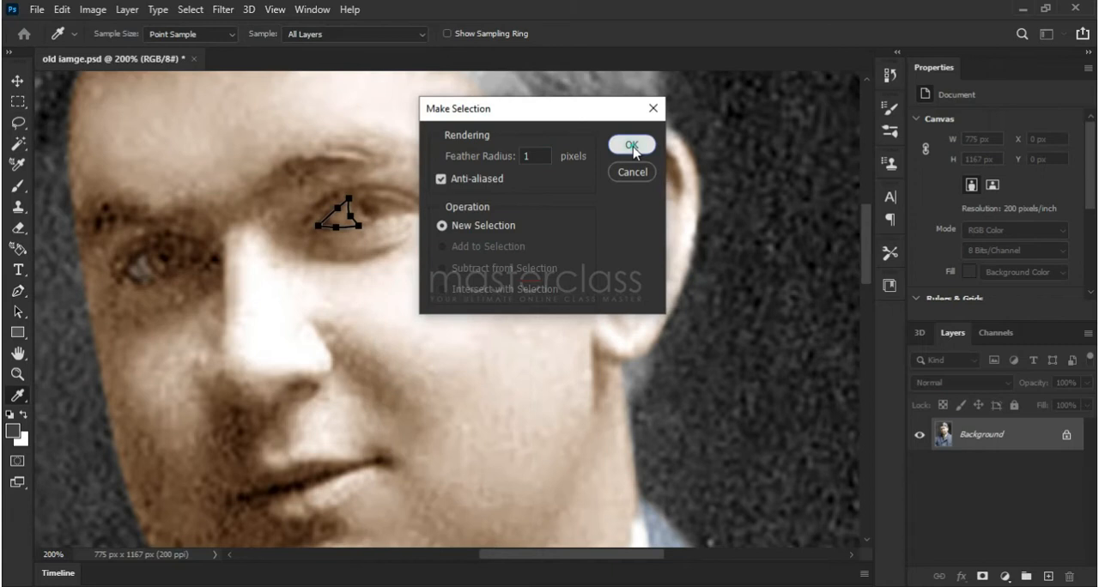
left_click(632, 143)
Desaturate the lit-side eye white with Hue/Saturation, using a saturation of -45 and a lightness of +1
left_click(93, 9)
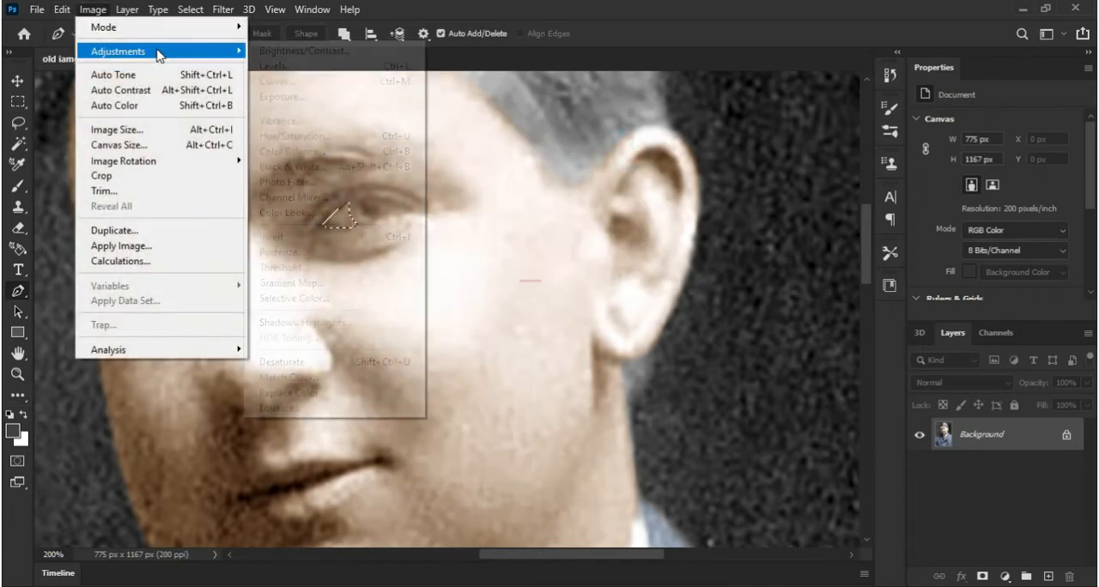
mouse_move(158, 51)
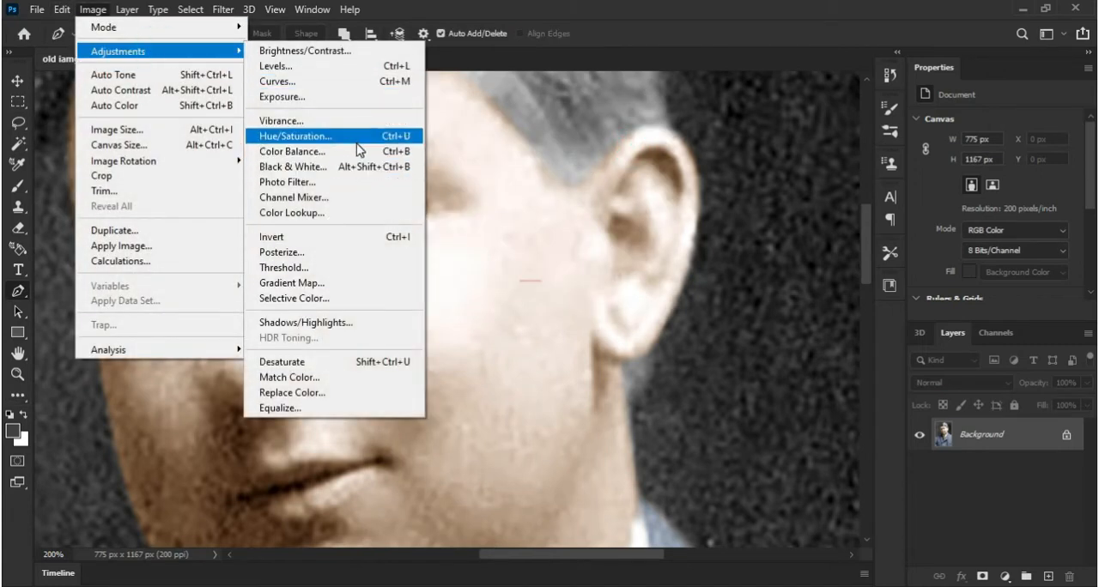
left_click(358, 137)
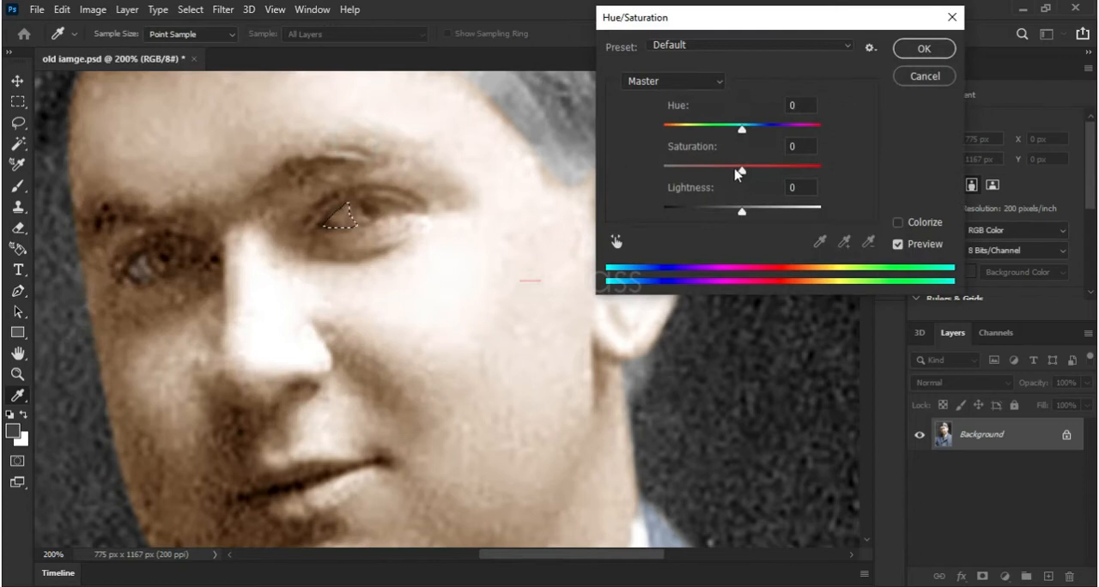
left_click_drag(739, 172, 706, 170)
left_click_drag(743, 212, 744, 214)
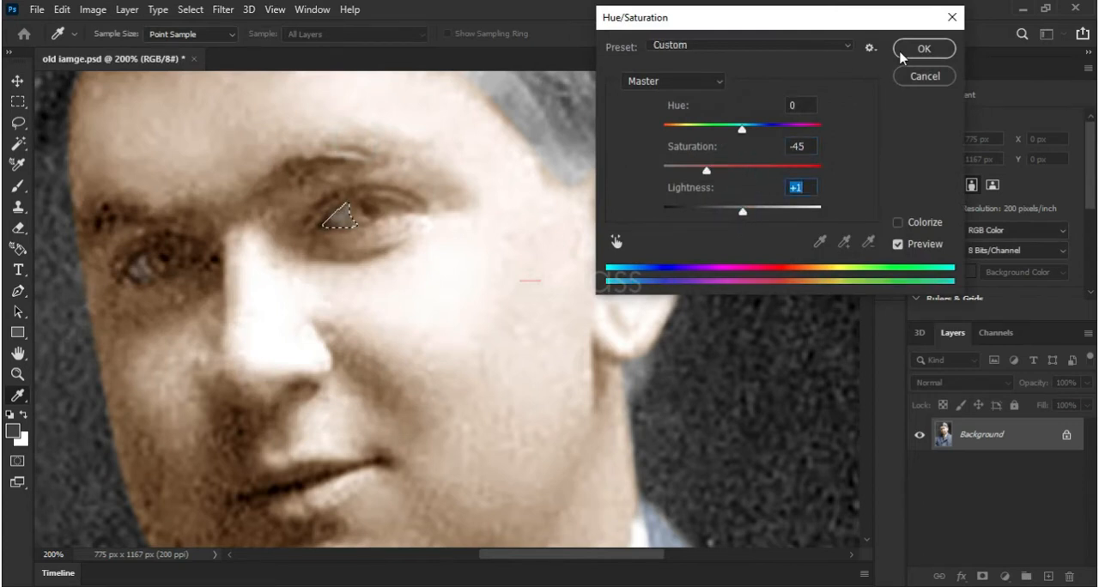
left_click(901, 52)
Color-balance the lit-side eye white with highlights at +11 toward red and a slight shadows adjustment, and deselect it
left_click(93, 9)
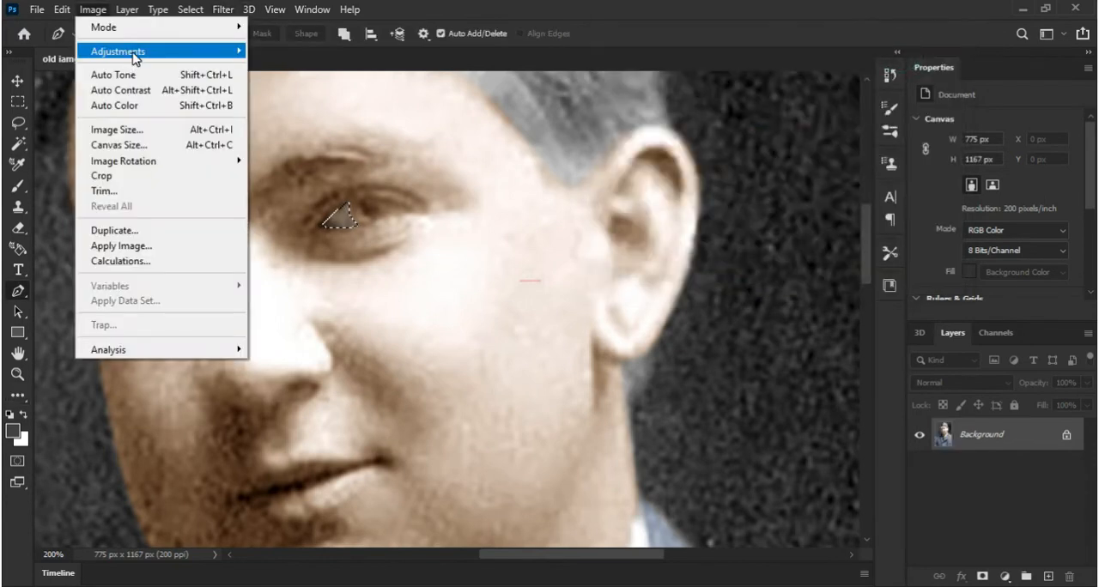
mouse_move(135, 53)
left_click(330, 150)
left_click(809, 254)
left_click_drag(765, 172, 776, 176)
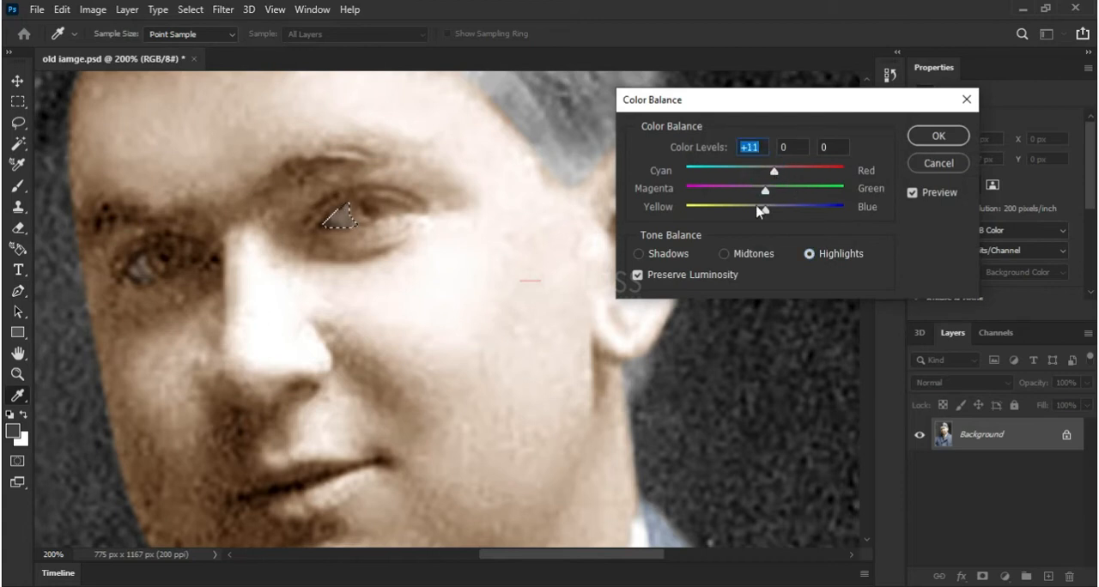
left_click(668, 254)
left_click_drag(767, 172, 767, 176)
left_click(927, 135)
key("p")
left_click(189, 9)
left_click(202, 42)
Trace a closed, curved Pen path around the iris of the eye on the shadowed side of the face
left_click(275, 9)
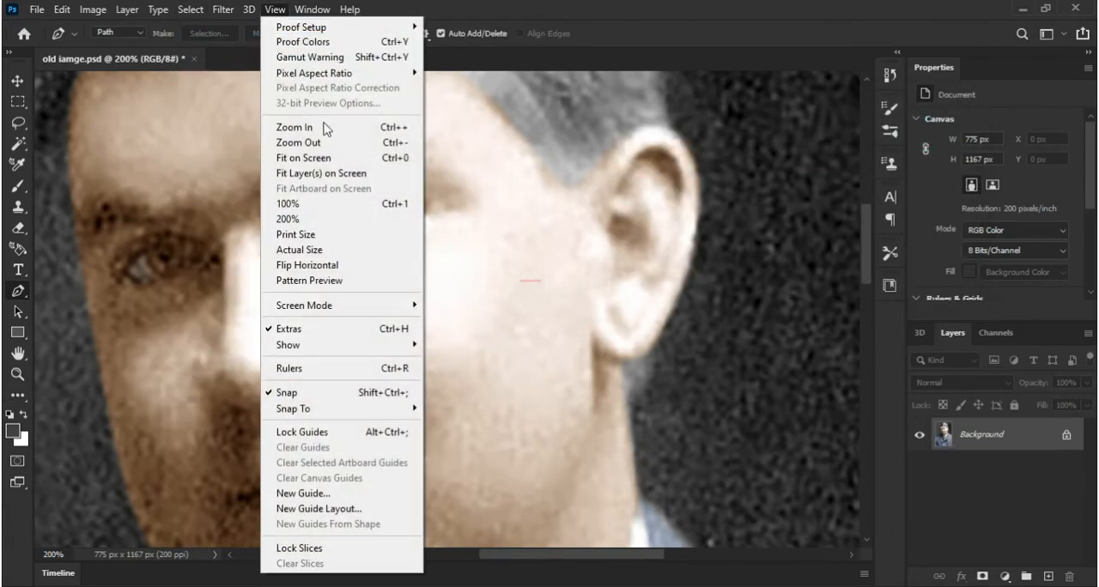
left_click(334, 158)
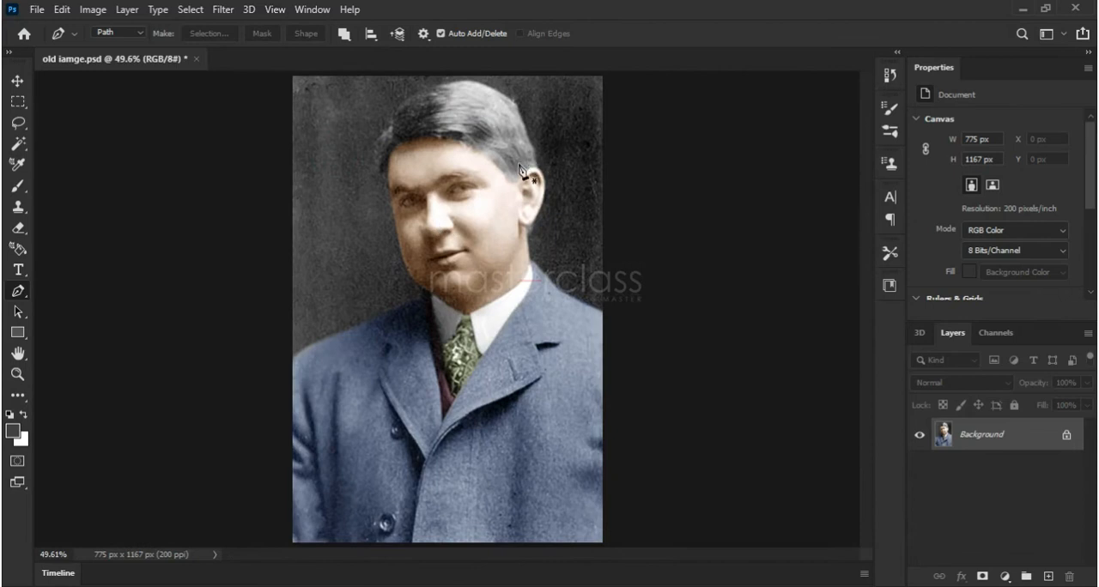
left_click(17, 375)
left_click(431, 184)
left_click(426, 189)
left_click(426, 189)
left_click(426, 189)
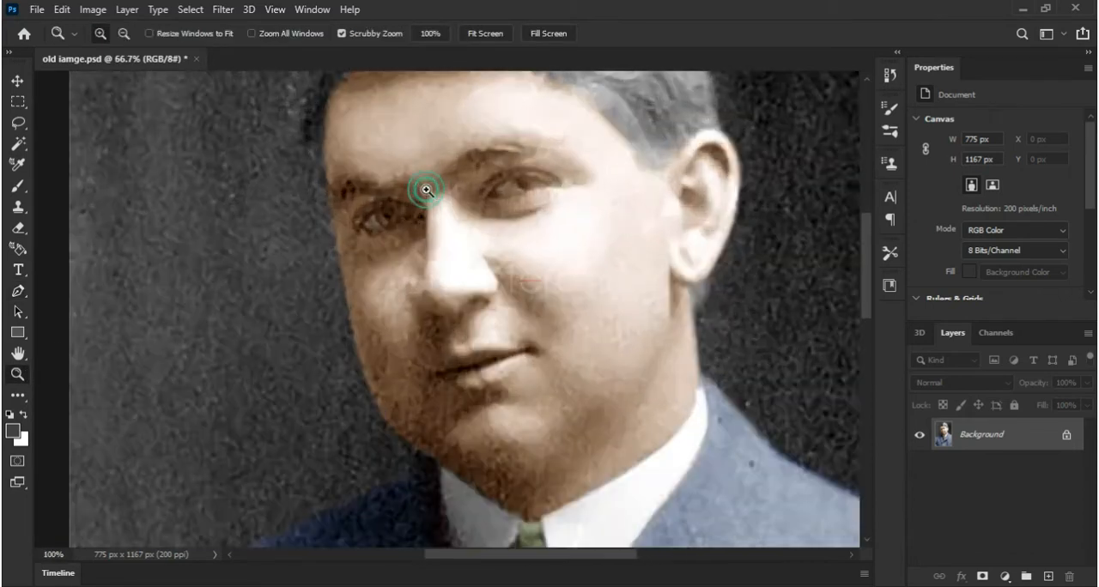
left_click(17, 292)
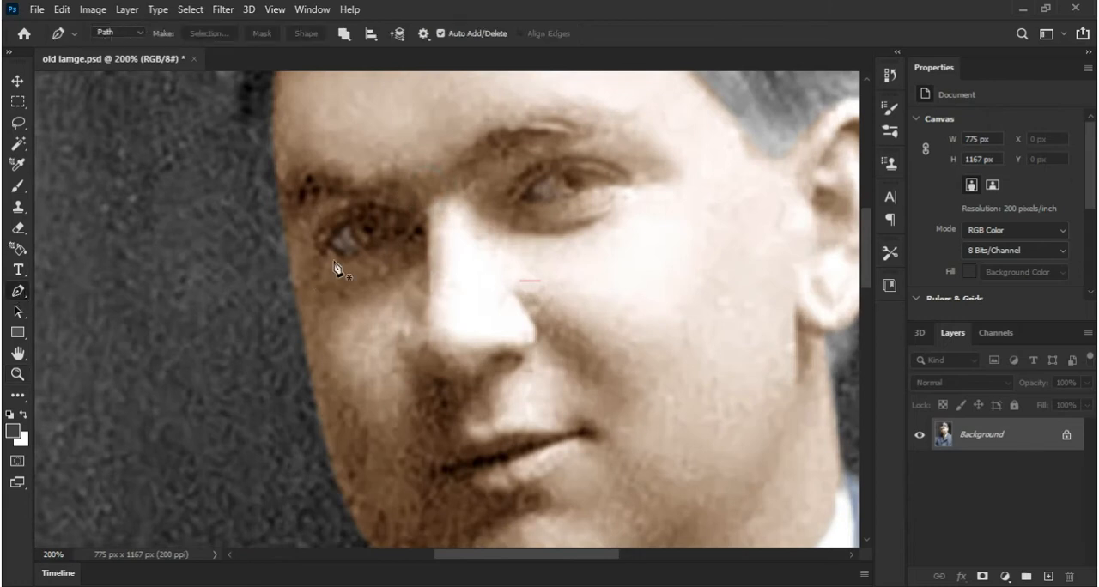
left_click(17, 374)
left_click(352, 206)
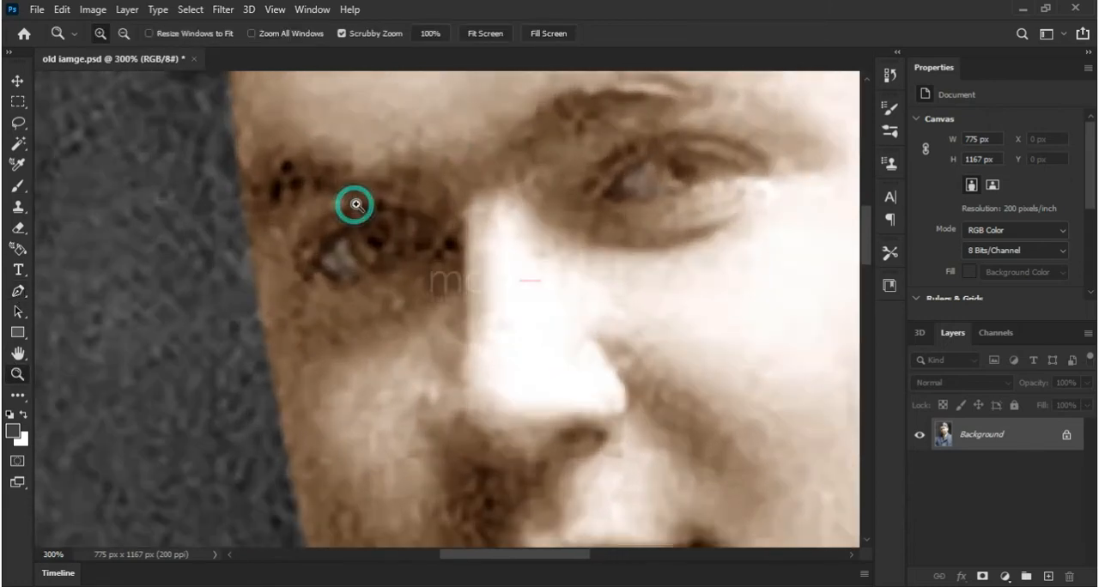
left_click(17, 292)
left_click(371, 269)
left_click_drag(347, 232, 391, 269)
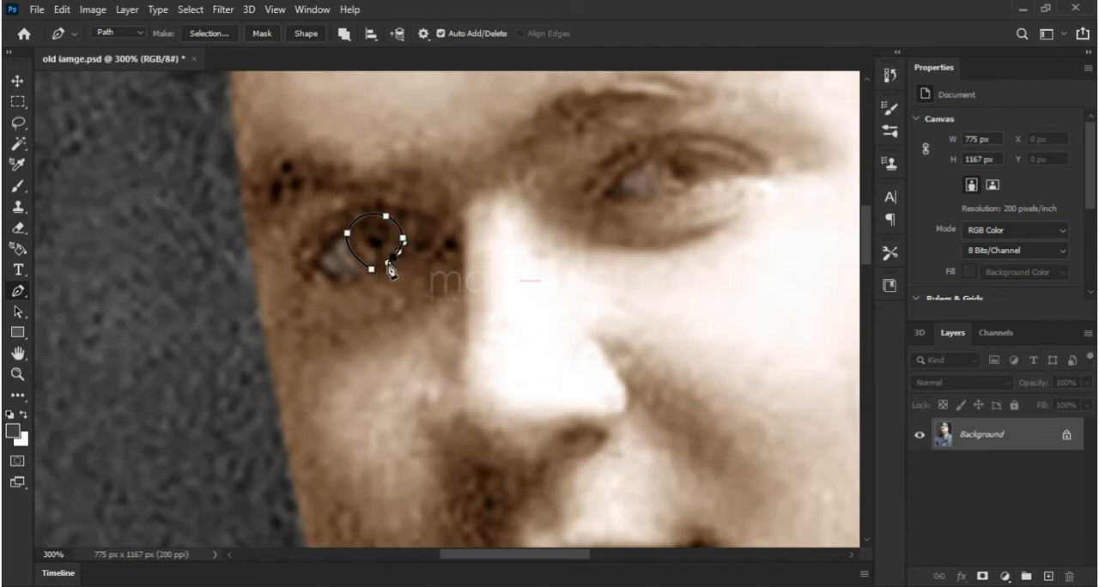
left_click(371, 271)
Trace a second closed, curved Pen path around the iris of the eye on the lit side
left_click(668, 189)
left_click_drag(657, 164, 696, 192)
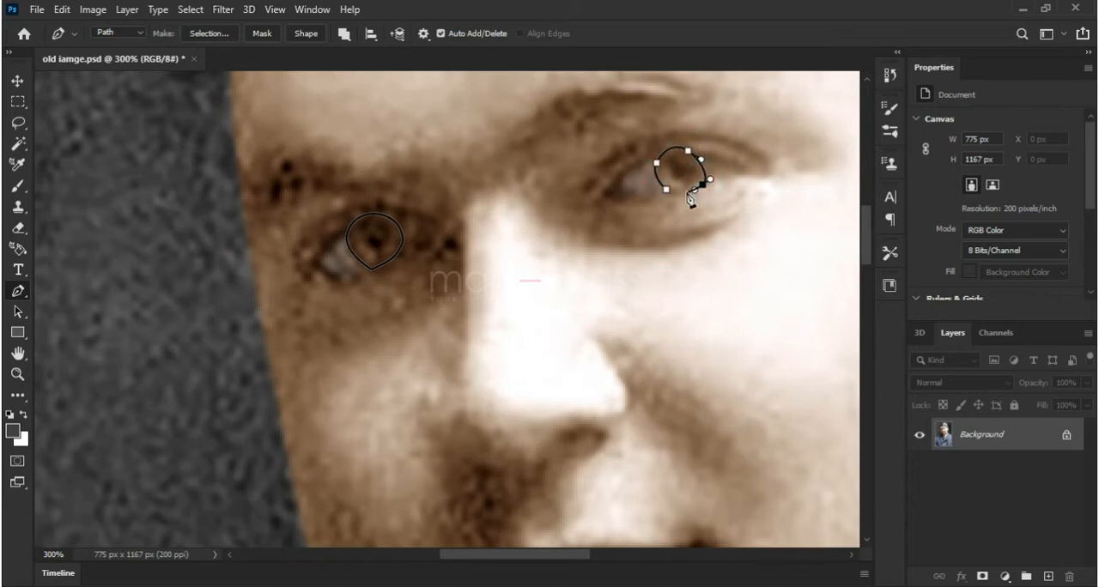
left_click(669, 189)
Convert both iris paths into a selection
right_click(624, 187)
left_click(674, 246)
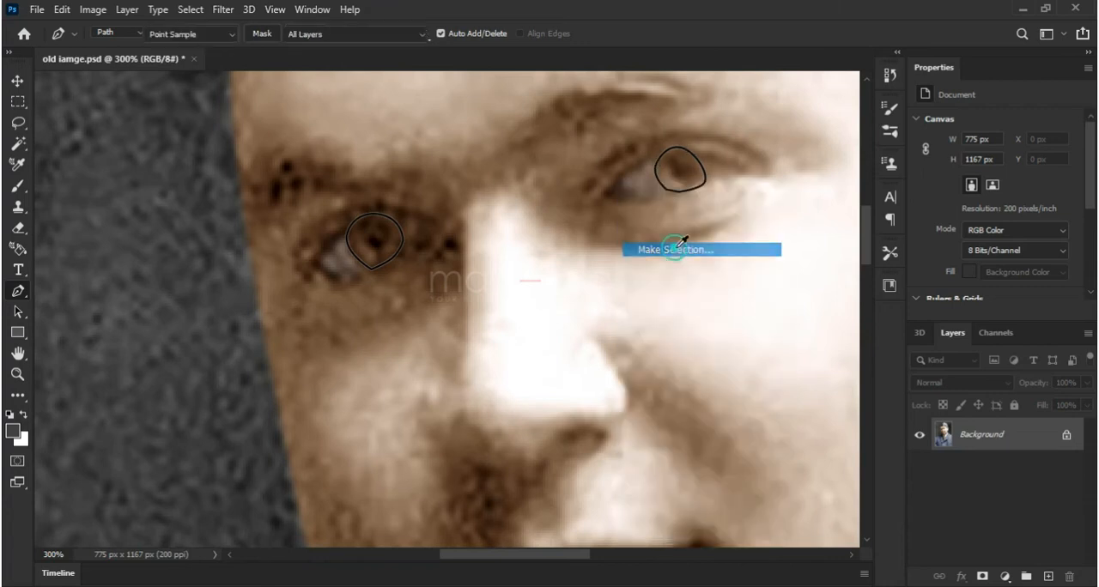
left_click(631, 146)
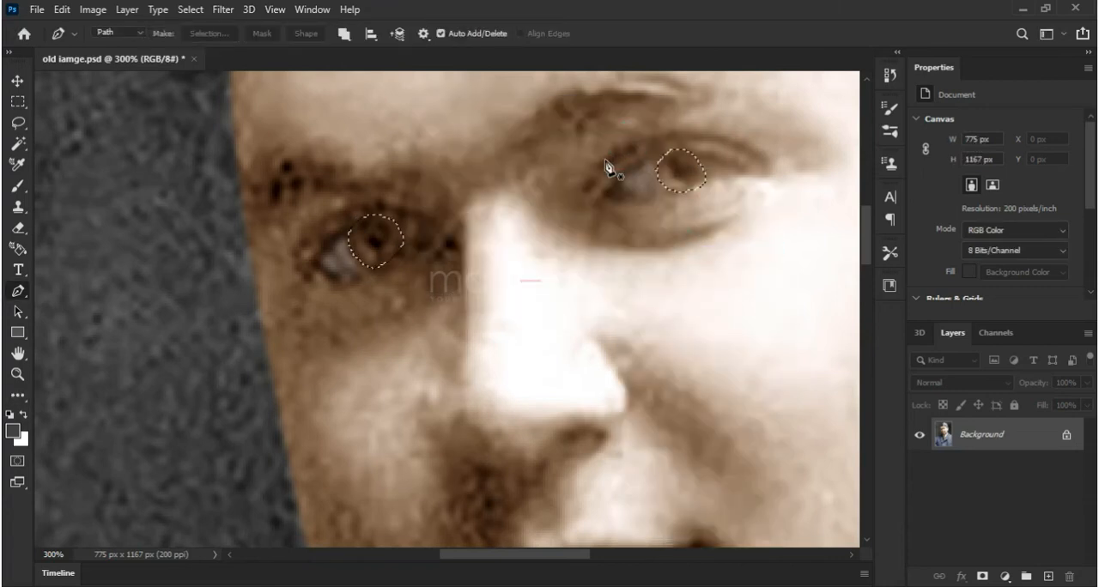
Tint both irises blue with Color Balance, using shadows levels of -22, +6 and +27, and deselect them
left_click(17, 374)
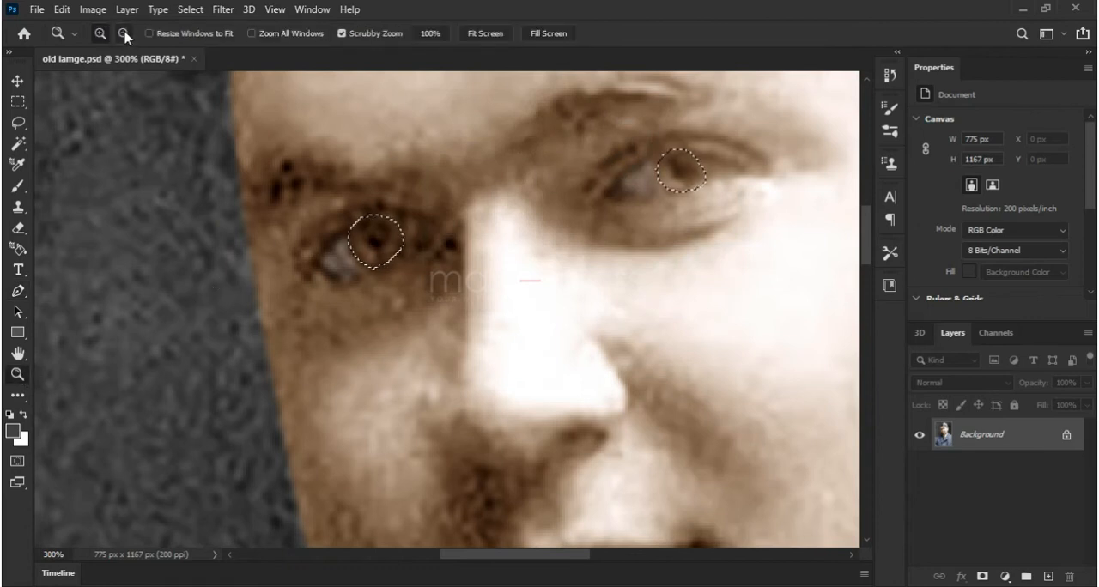
left_click(434, 226, "alt")
left_click(434, 226, "alt")
left_click(92, 10)
mouse_move(120, 53)
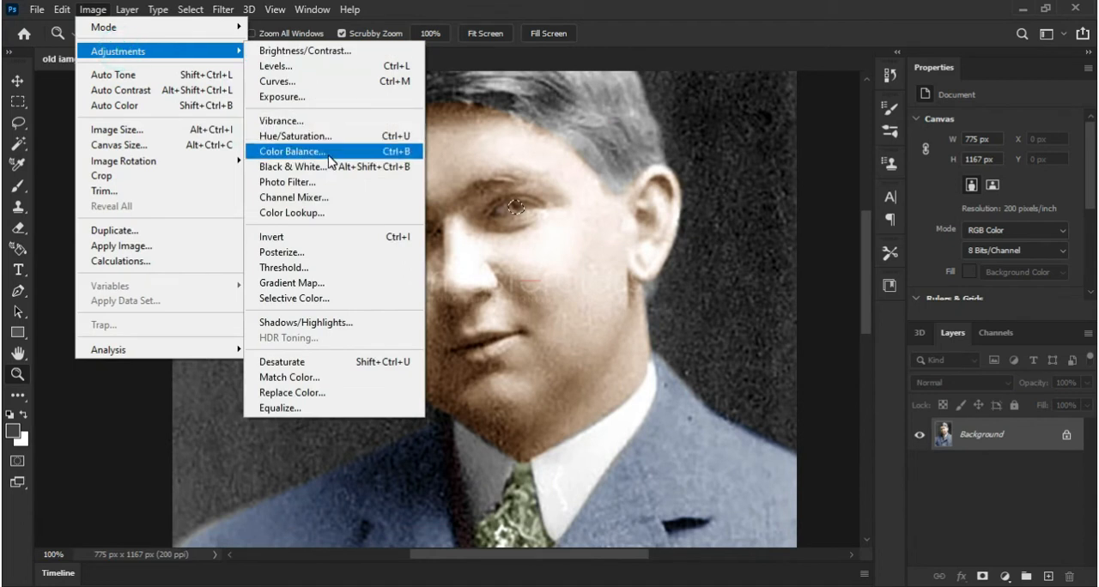
left_click(313, 151)
mouse_move(767, 209)
left_mouse_down()
mouse_move(787, 214)
mouse_move(787, 195)
mouse_move(749, 173)
mouse_move(772, 195)
left_mouse_up()
left_click(662, 255)
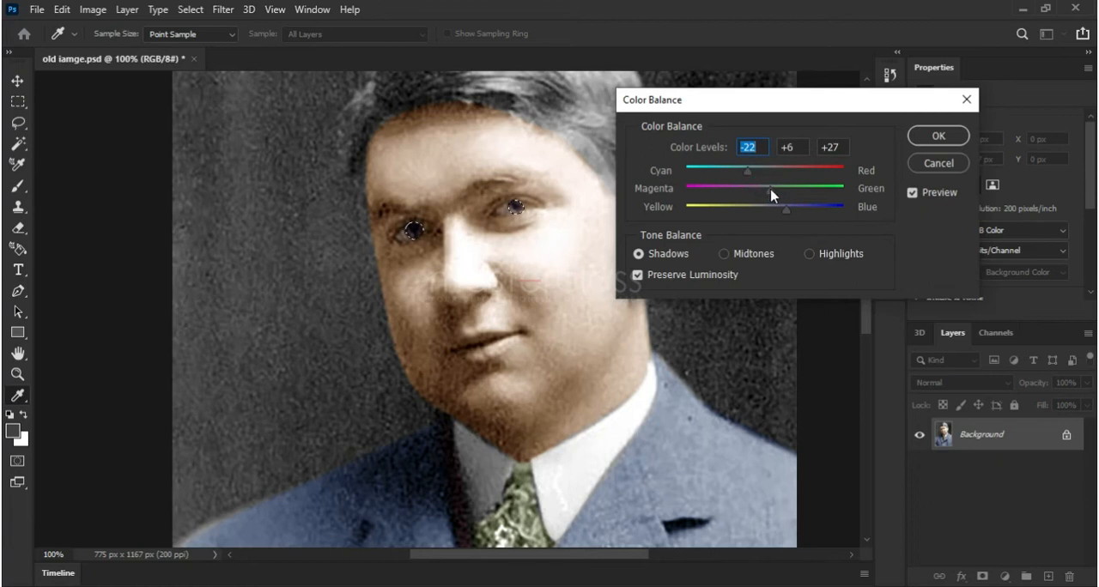
left_click(960, 137)
key("z")
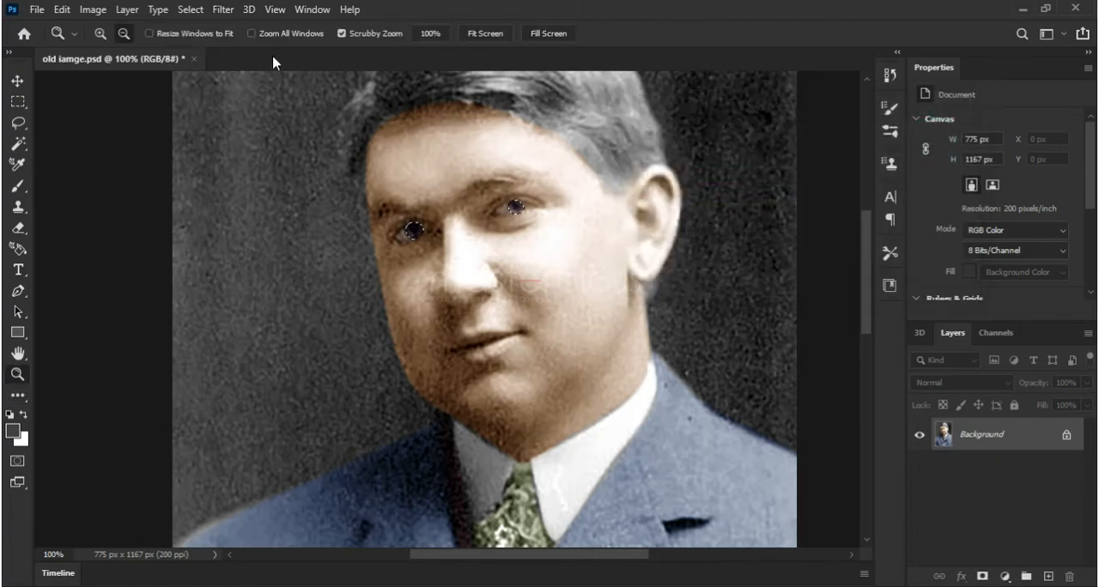
left_click(191, 10)
left_click(193, 42)
left_click(485, 34)
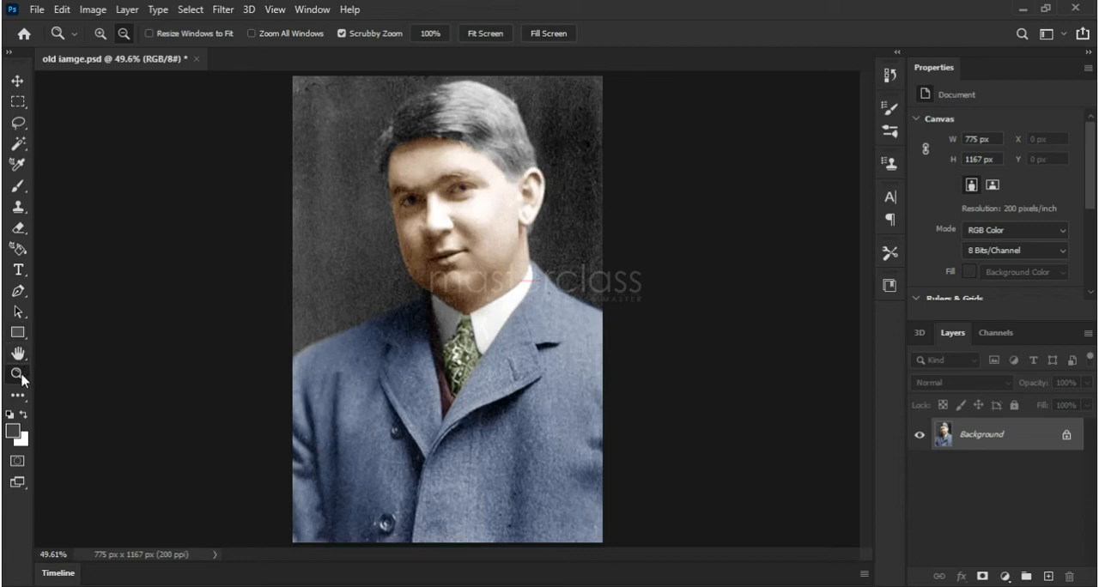
left_click(102, 36)
left_click(459, 192)
left_click(460, 193)
left_click(459, 193)
left_click(460, 193)
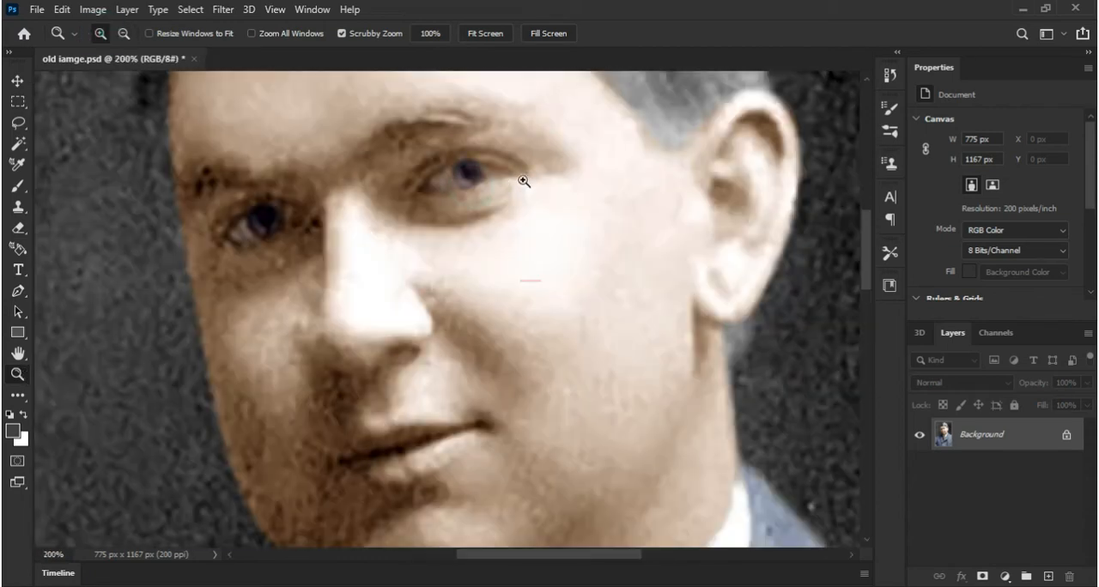
left_click(486, 36)
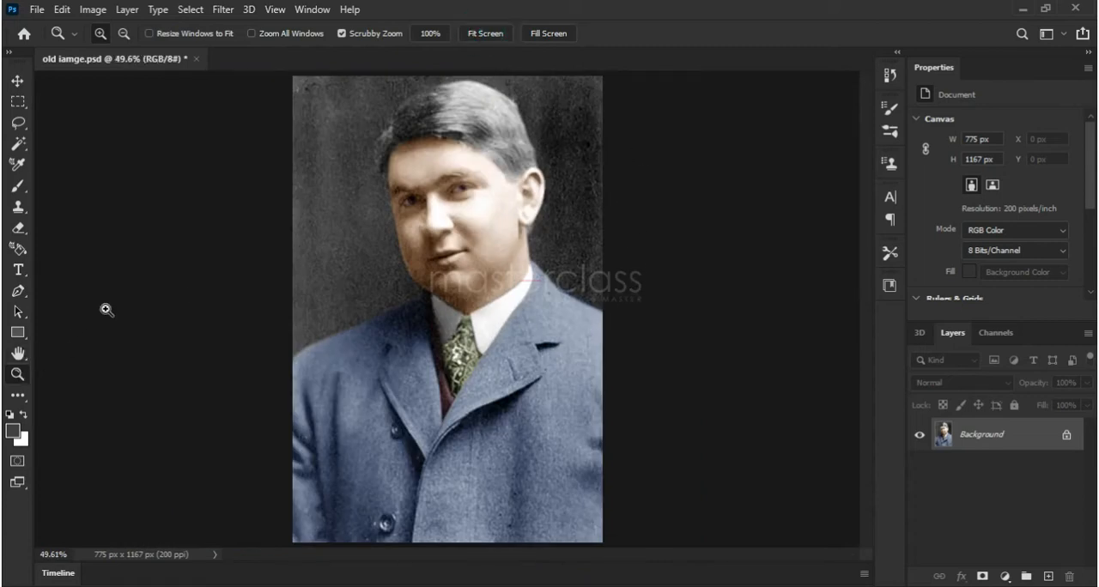
Trace a closed Pen path around the upper and lower lips of the mouth
left_click(459, 265)
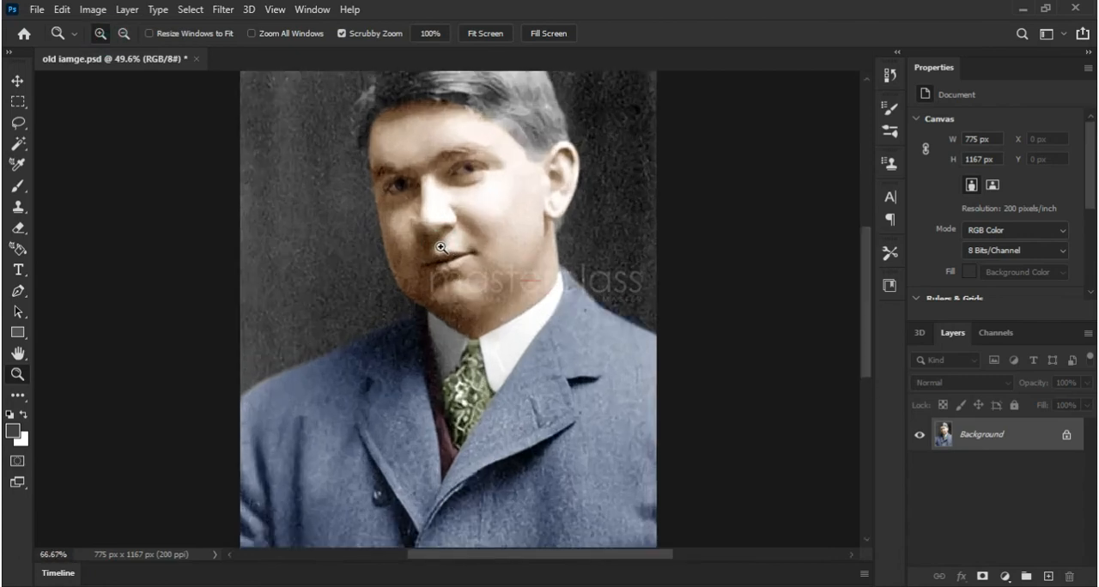
left_click(460, 264)
left_click(459, 265)
left_click(461, 265)
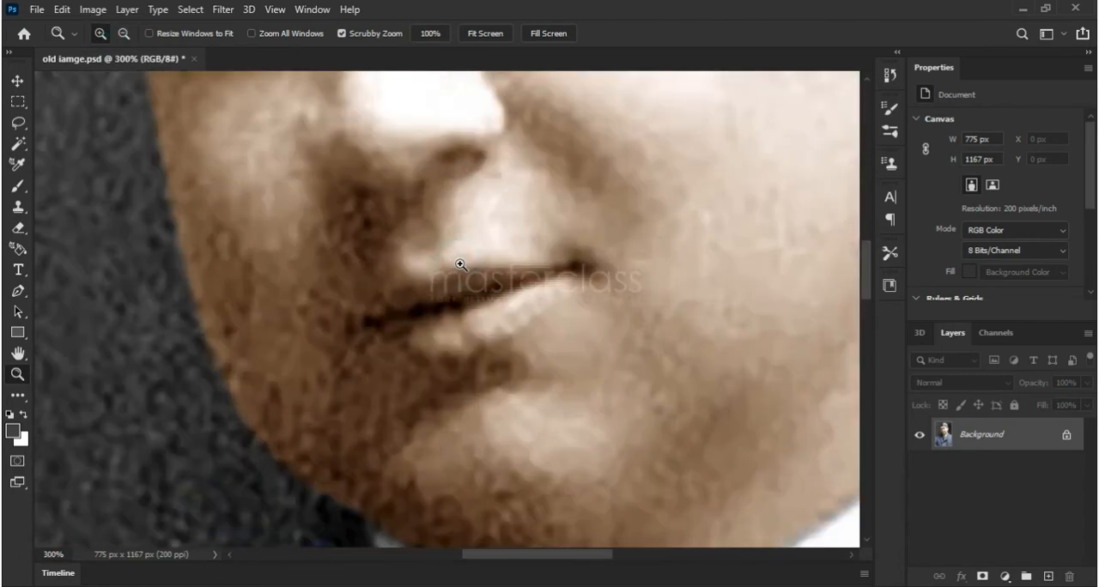
left_click(16, 291)
left_click(370, 319)
left_click_drag(434, 277, 512, 267)
key("ctrl+z")
left_click(438, 282)
left_click(554, 268)
left_click(579, 264)
left_click_drag(565, 292, 545, 311)
left_click(466, 347)
left_click(446, 352)
left_click_drag(406, 342, 386, 335)
left_click(370, 319)
Convert the lip path into a new selection with a 2-pixel feather radius
right_click(424, 316)
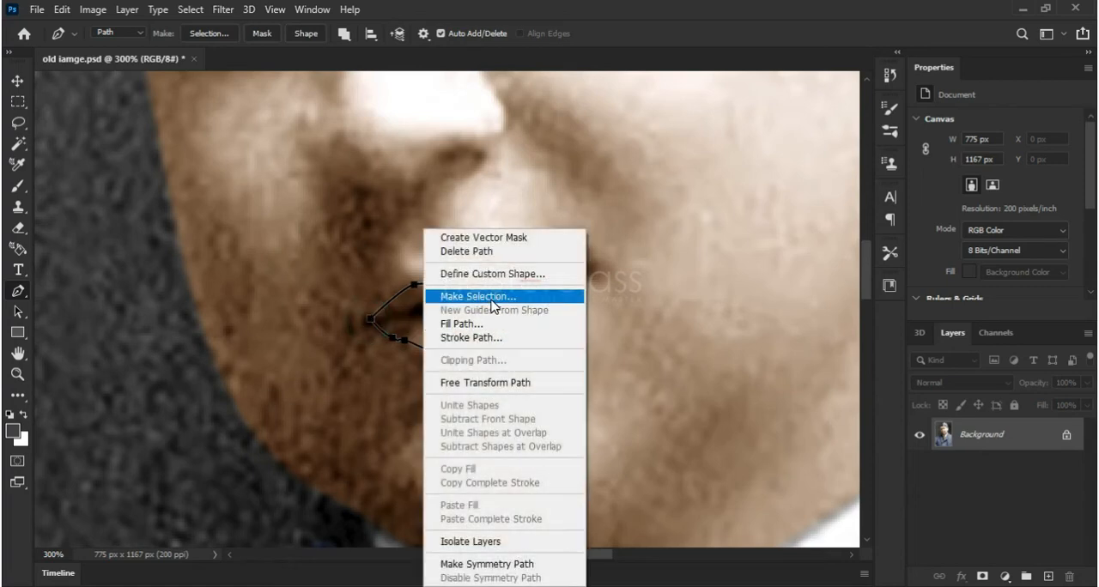
left_click(494, 297)
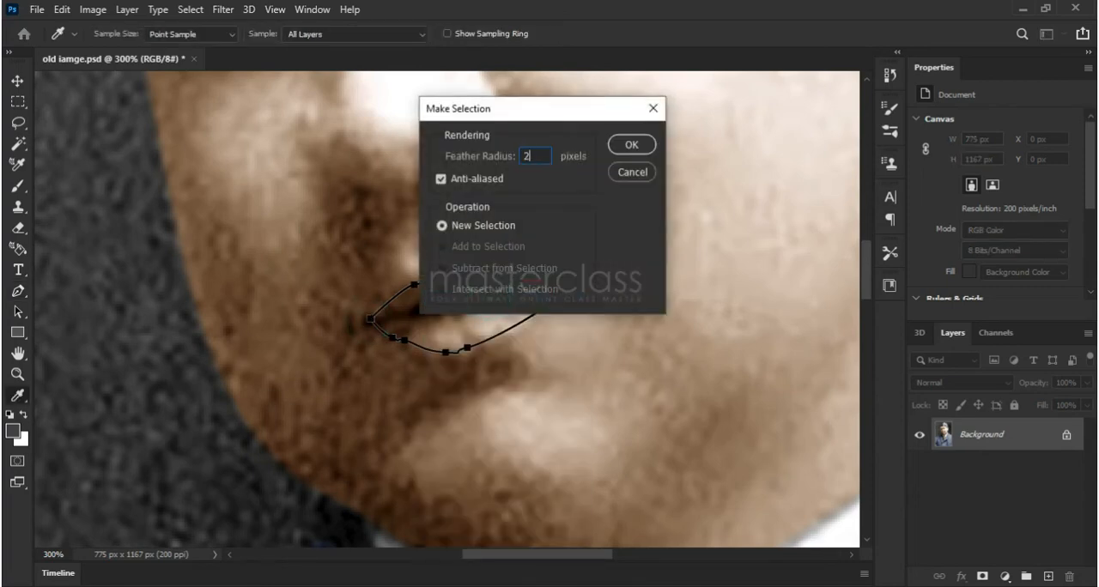
key("Return")
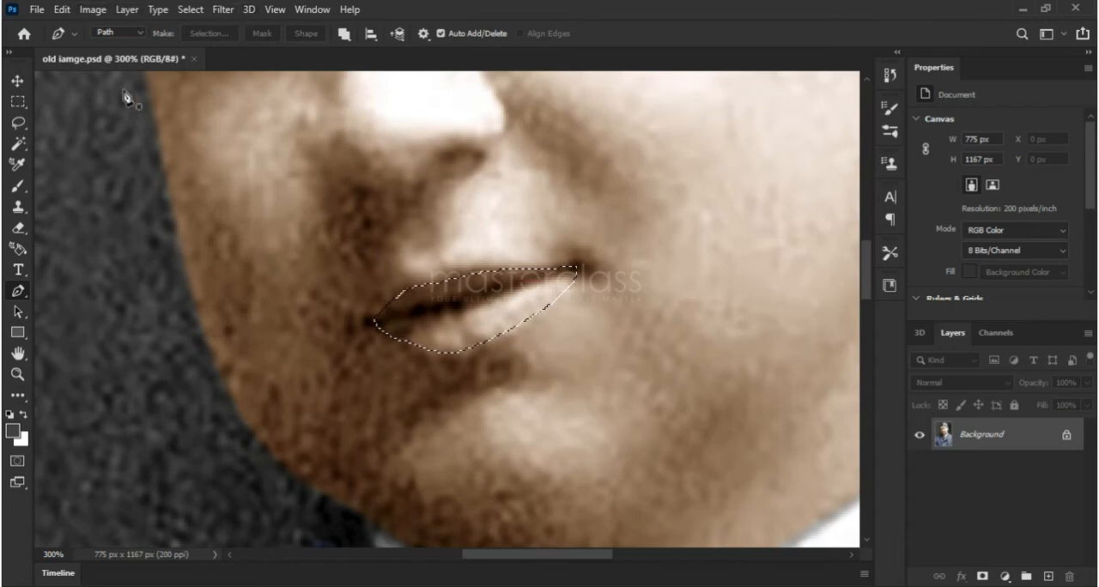
Shift the midtones and shadows of the selected lips slightly toward red with Color Balance
left_click(17, 375)
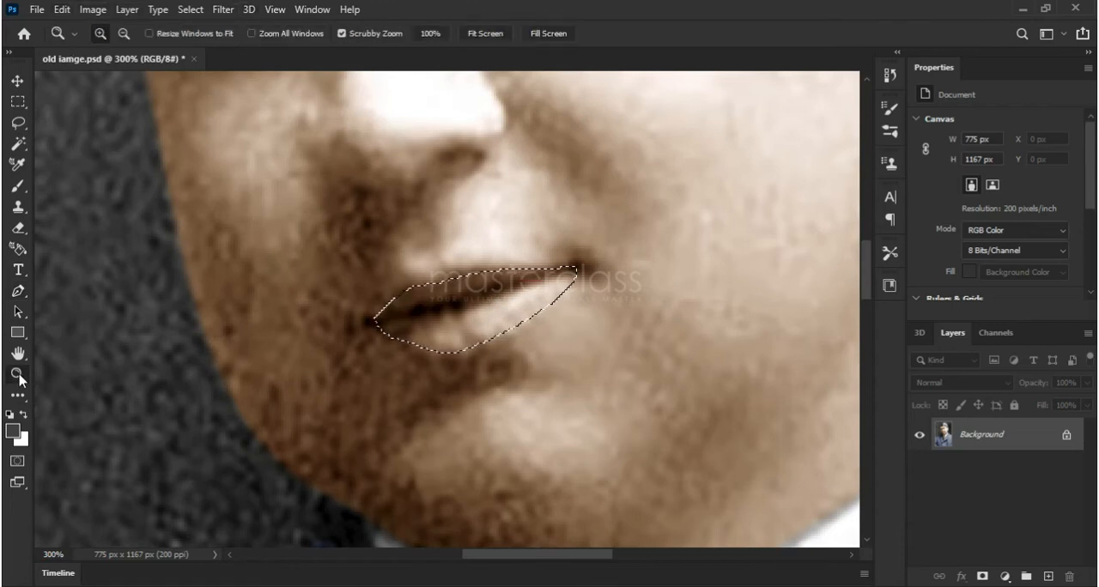
left_click(123, 33)
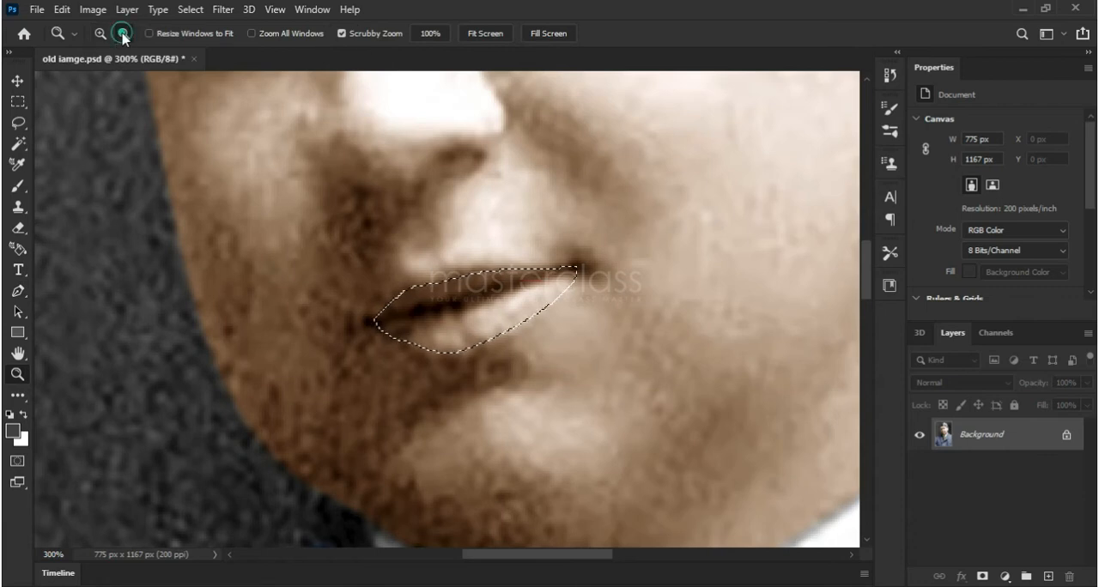
left_click(374, 179)
left_click(374, 178)
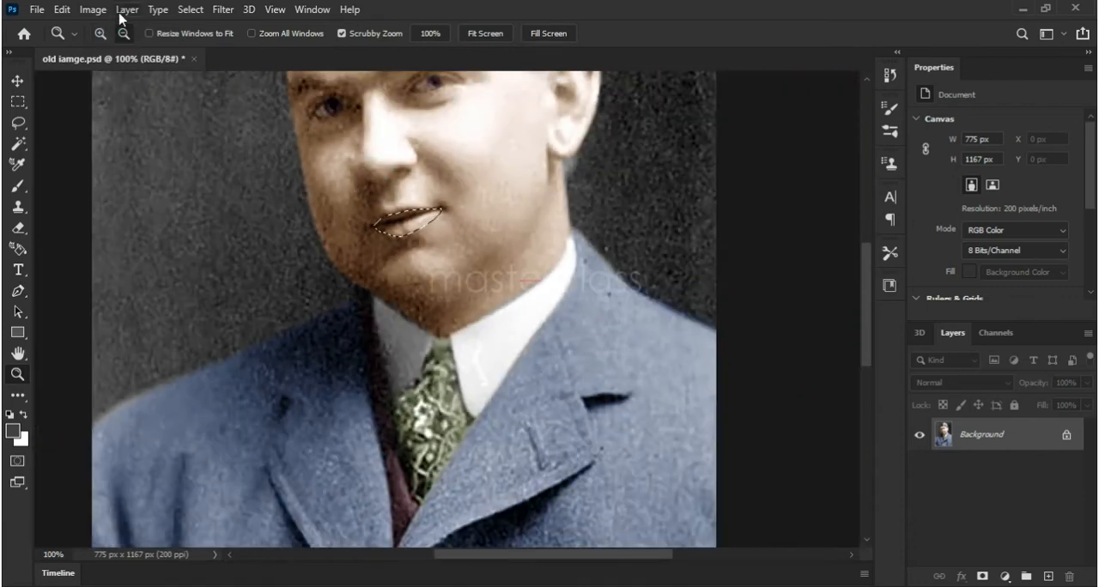
left_click(93, 10)
mouse_move(150, 53)
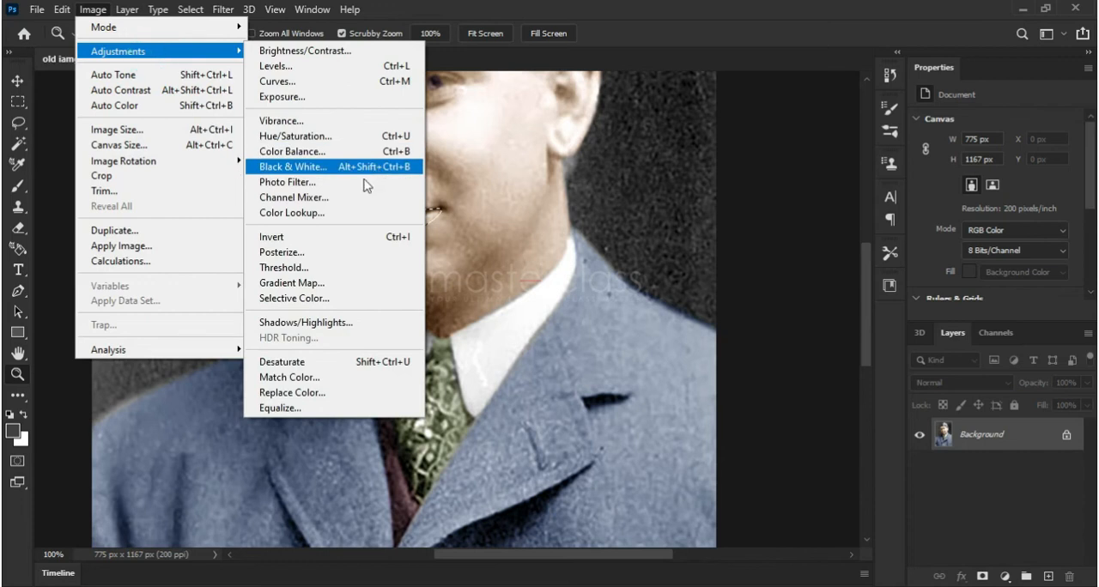
left_click(363, 149)
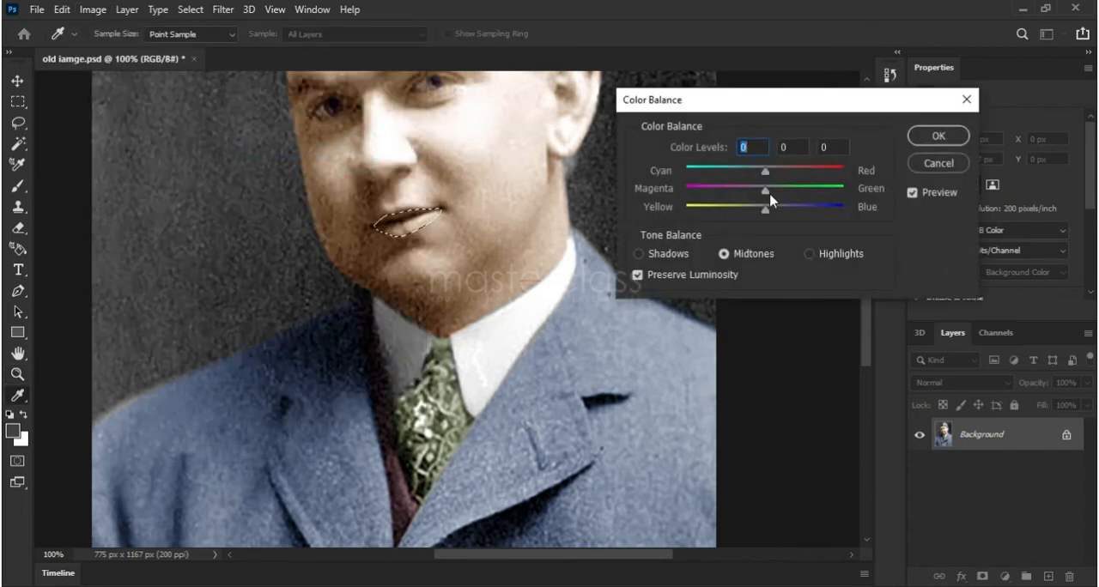
left_click_drag(769, 175, 776, 176)
left_click(673, 253)
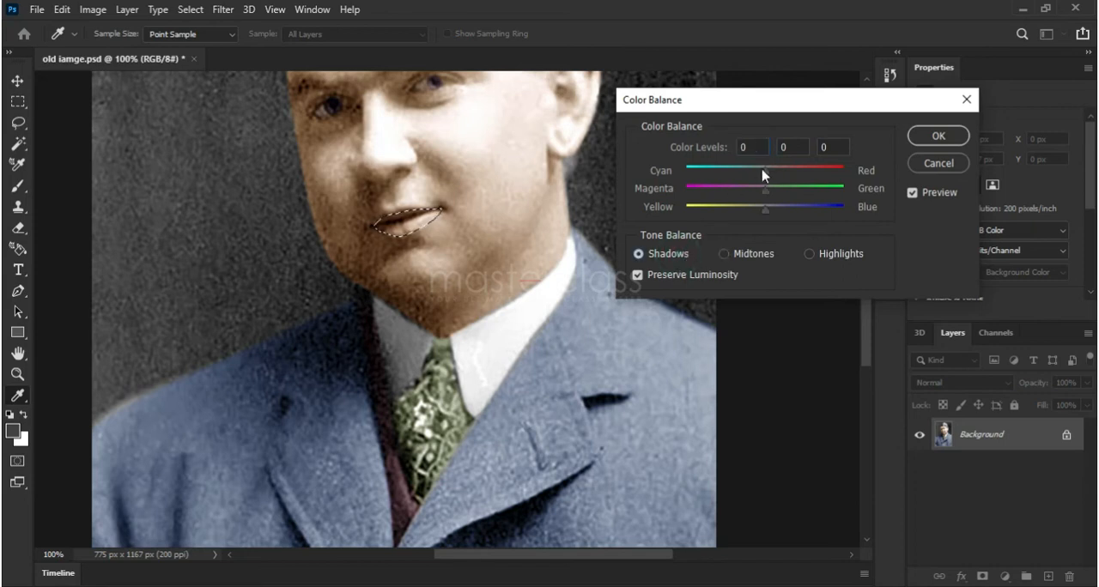
left_click_drag(768, 177, 774, 180)
Set the lips' highlights to +6 toward red in Color Balance, apply the adjustment and deselect the lips
left_click(809, 255)
left_click_drag(770, 177, 772, 177)
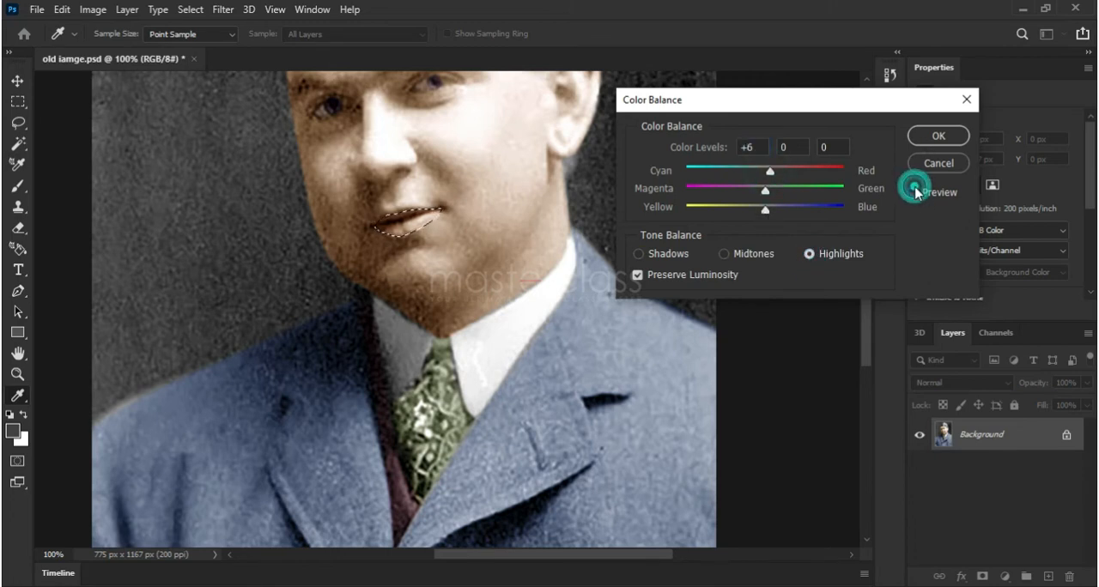
left_click(937, 137)
key("z")
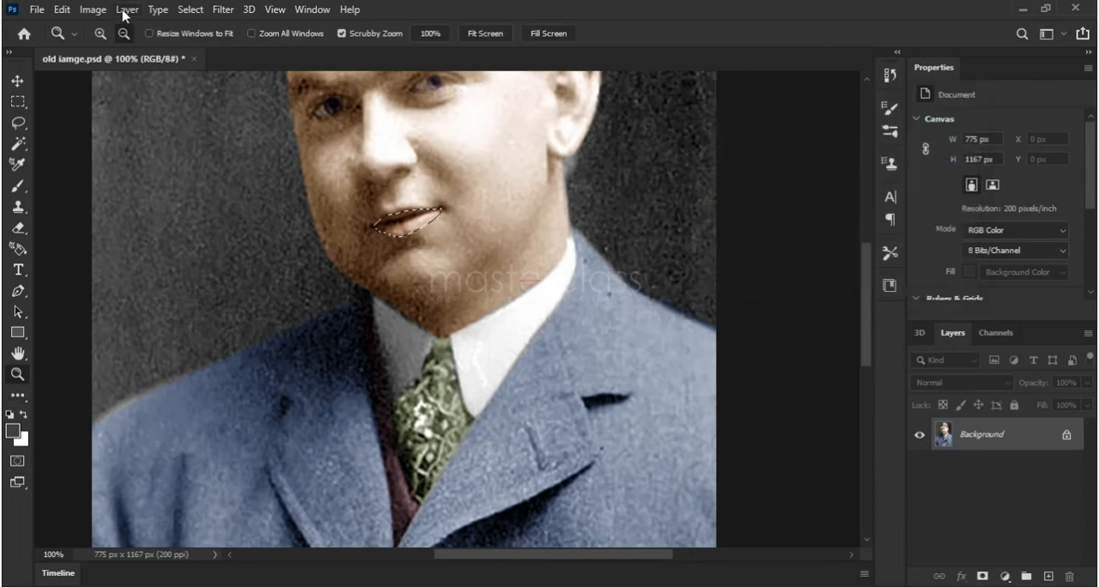
left_click(189, 9)
key("Escape")
left_click(275, 10)
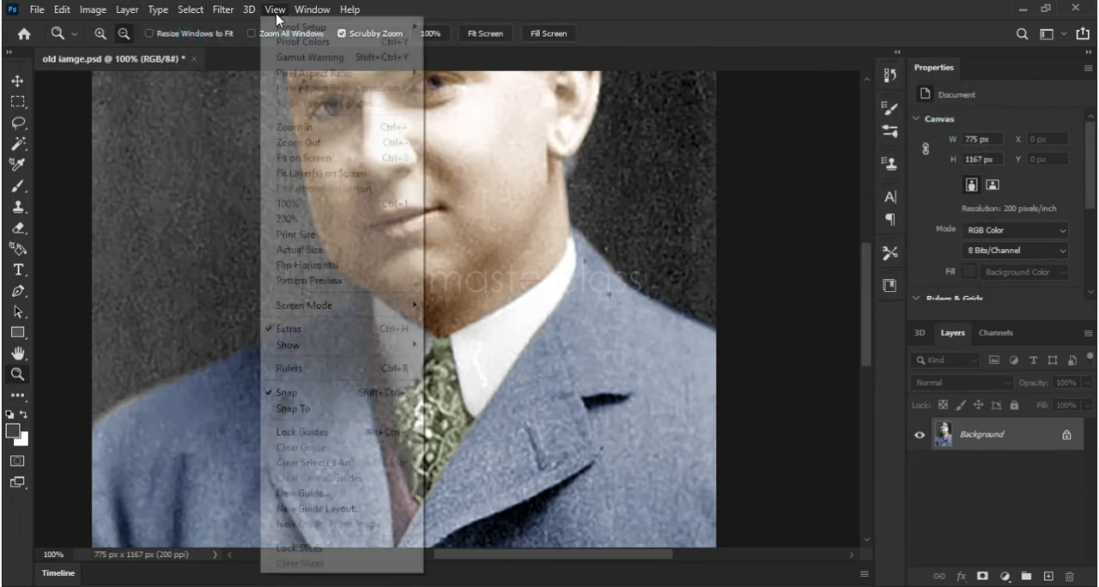
left_click(325, 157)
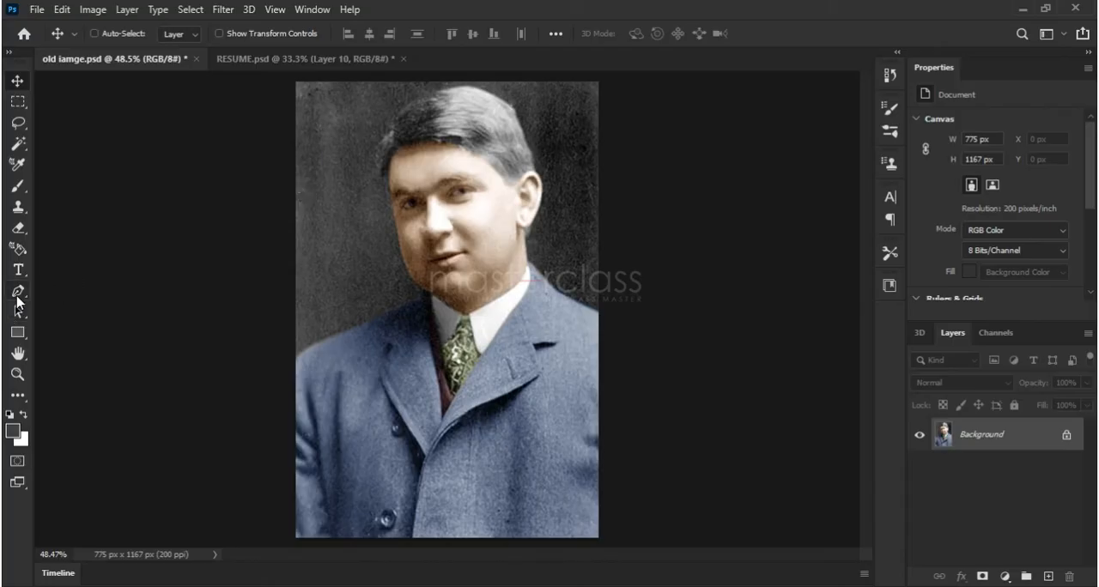
left_click(17, 296)
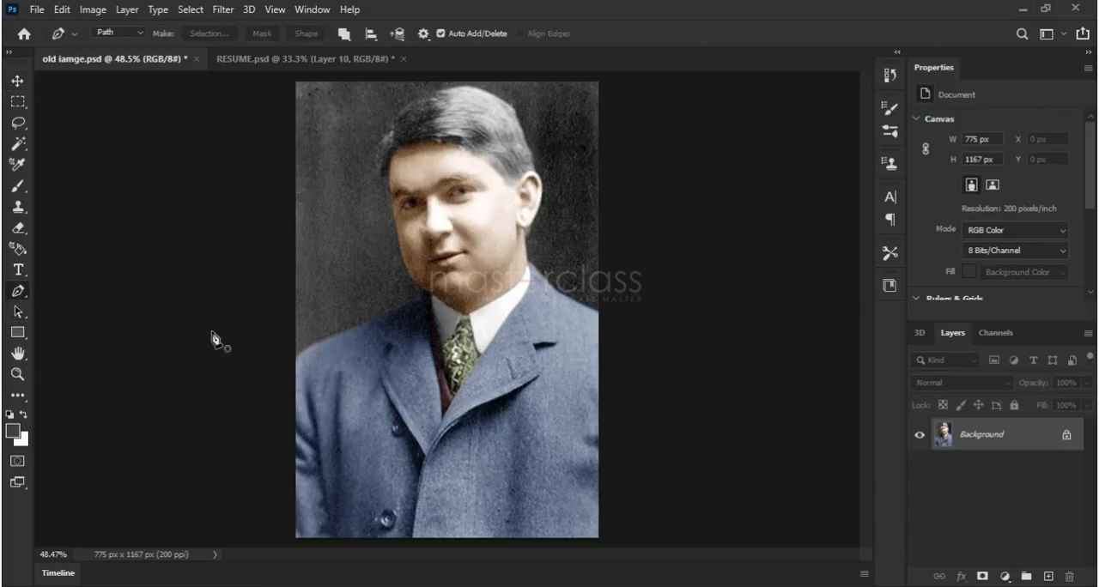
left_click(295, 361)
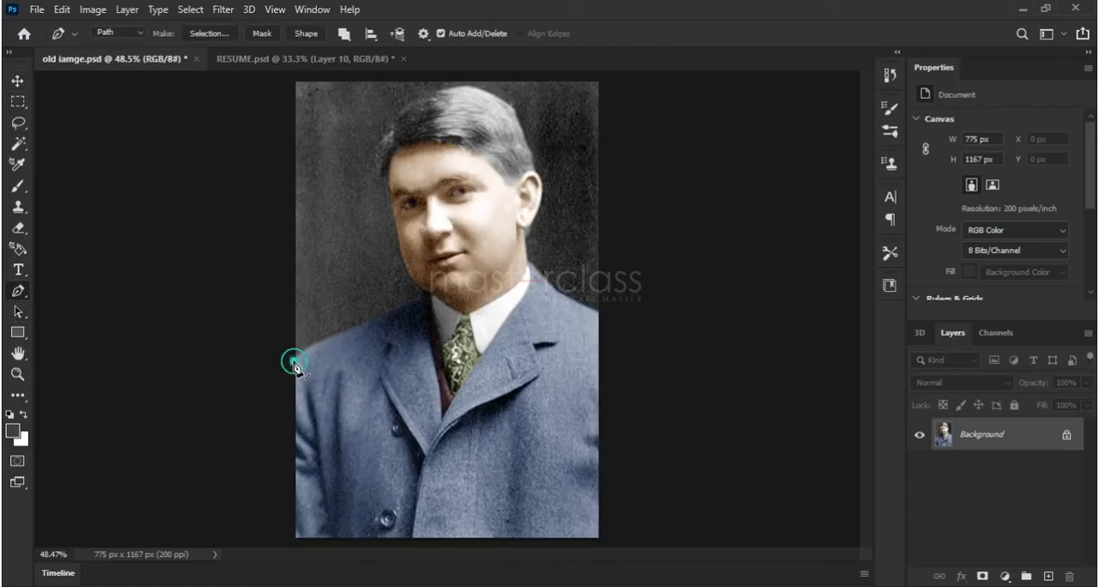
key("ctrl+z")
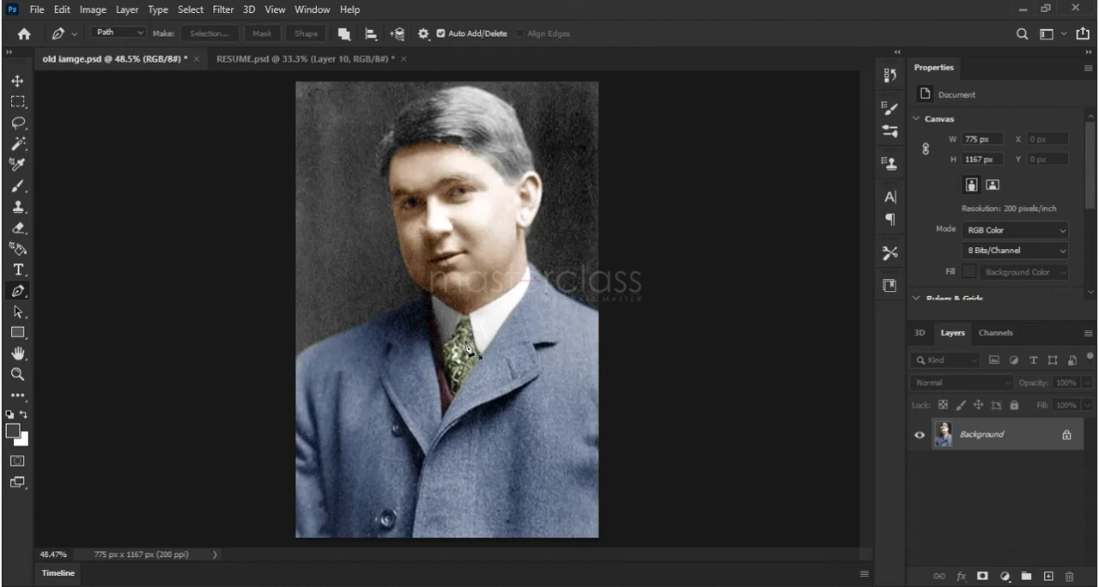
Start a Pen path at the image edge and trace the top of the shoulder on the shaded side up to the neck
left_click(16, 375)
left_click_drag(392, 275, 389, 285)
left_click_drag(352, 354, 485, 149)
left_click(18, 292)
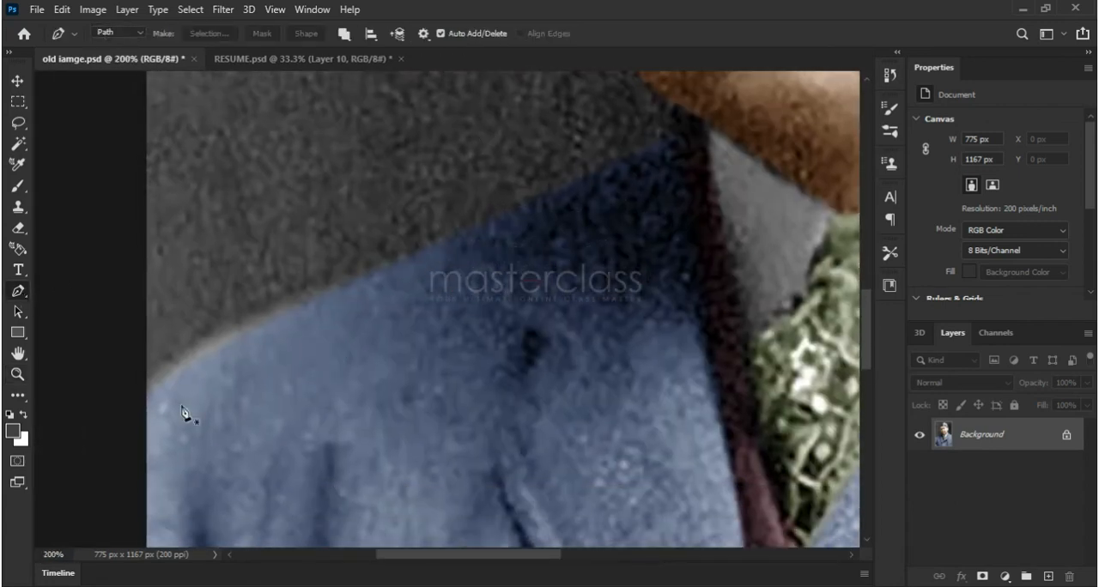
left_click(148, 391)
left_click_drag(371, 272, 421, 248)
left_click_drag(579, 179, 626, 153)
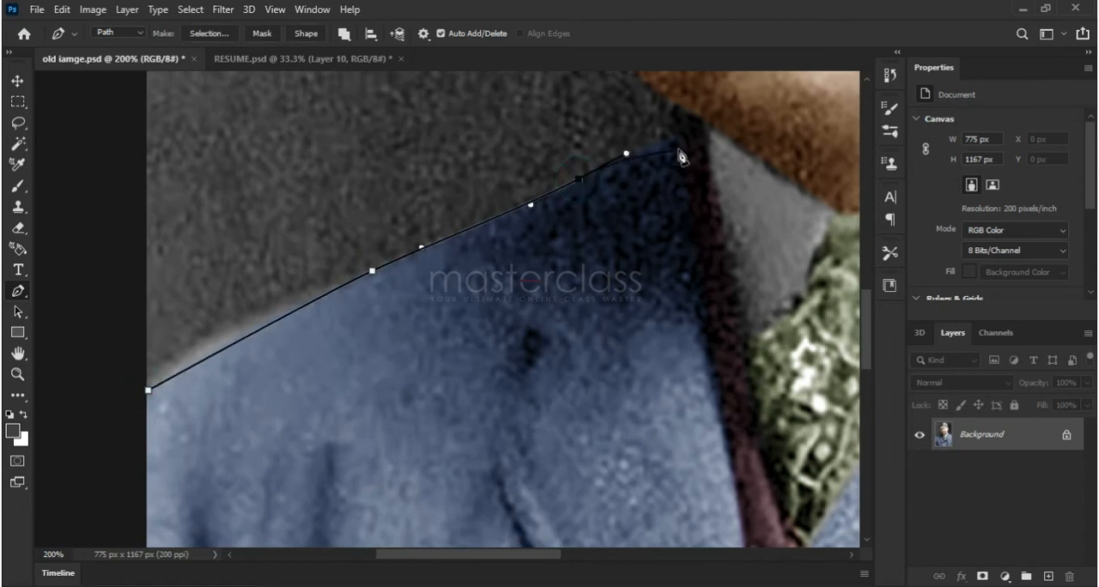
left_click(708, 123)
Continue the Pen path upward along the jaw and cheek on the shaded side of the face
left_click_drag(708, 126, 629, 390)
left_click_drag(545, 316, 512, 260)
left_click_drag(496, 213, 566, 460)
left_click_drag(544, 288, 532, 247)
left_click(524, 173)
Extend the Pen path around the outer edge of the hair, over the head and down to the ear
left_click_drag(526, 166, 562, 489)
left_click_drag(513, 415, 495, 343)
left_click_drag(546, 296, 403, 385)
left_click_drag(555, 245, 670, 204)
left_click_drag(811, 248, 693, 282)
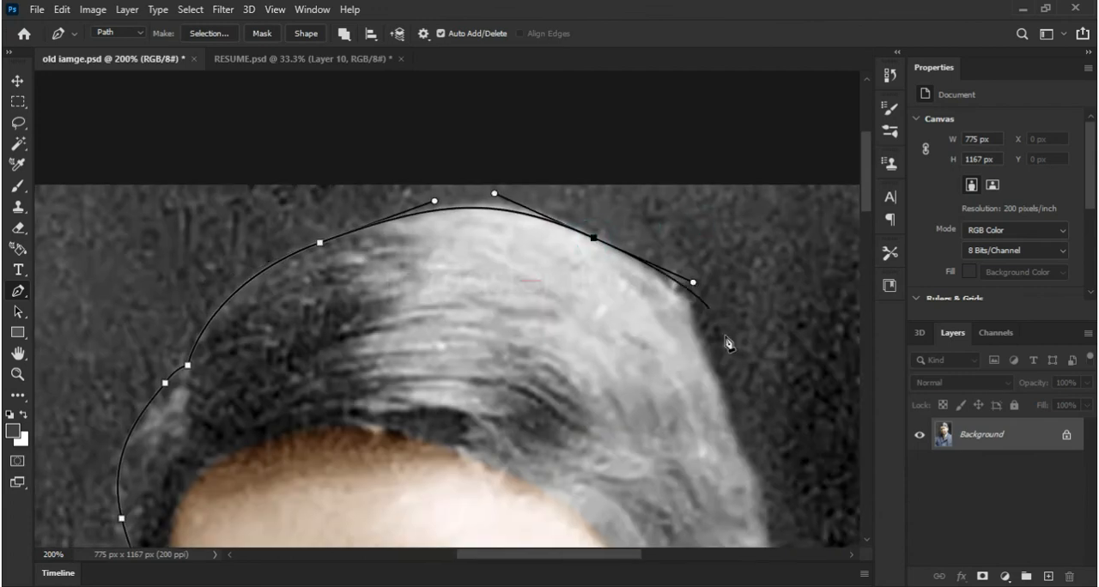
left_click_drag(694, 327, 714, 370)
left_click_drag(733, 419, 566, 242)
left_click(565, 273)
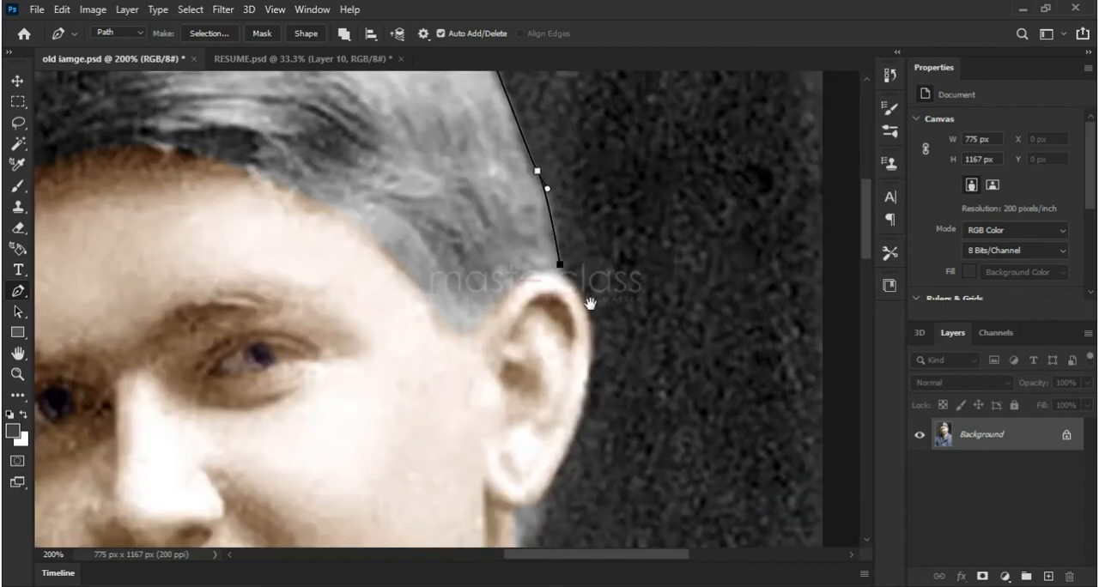
Continue the Pen path around the ear and lobe, then down the neck to the coat collar
scroll(564, 257, "down", 5)
left_click_drag(548, 222, 527, 291)
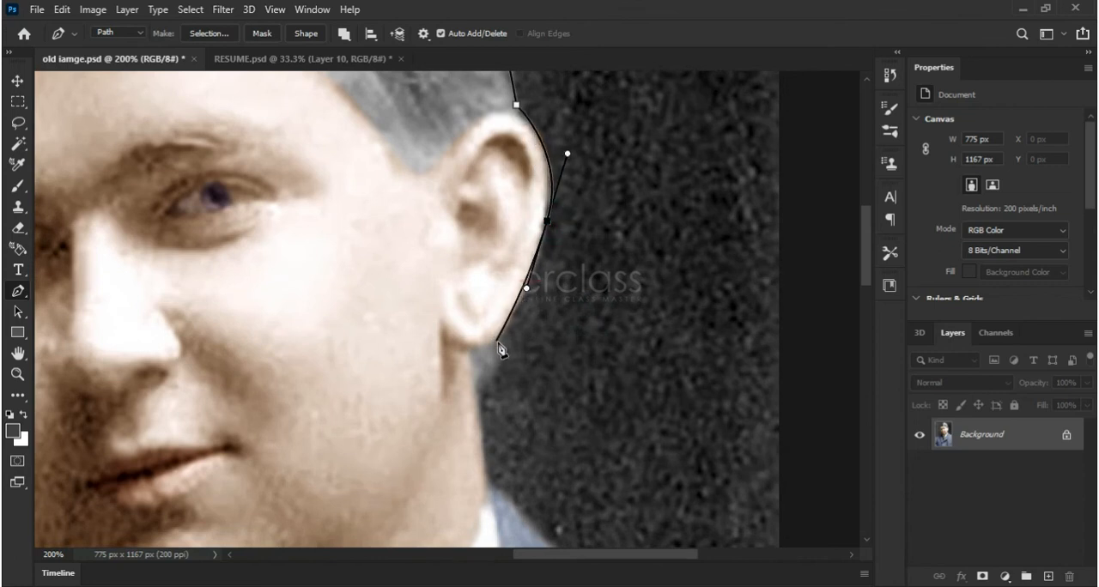
left_click_drag(499, 342, 459, 294)
left_click(473, 380)
left_click(470, 399)
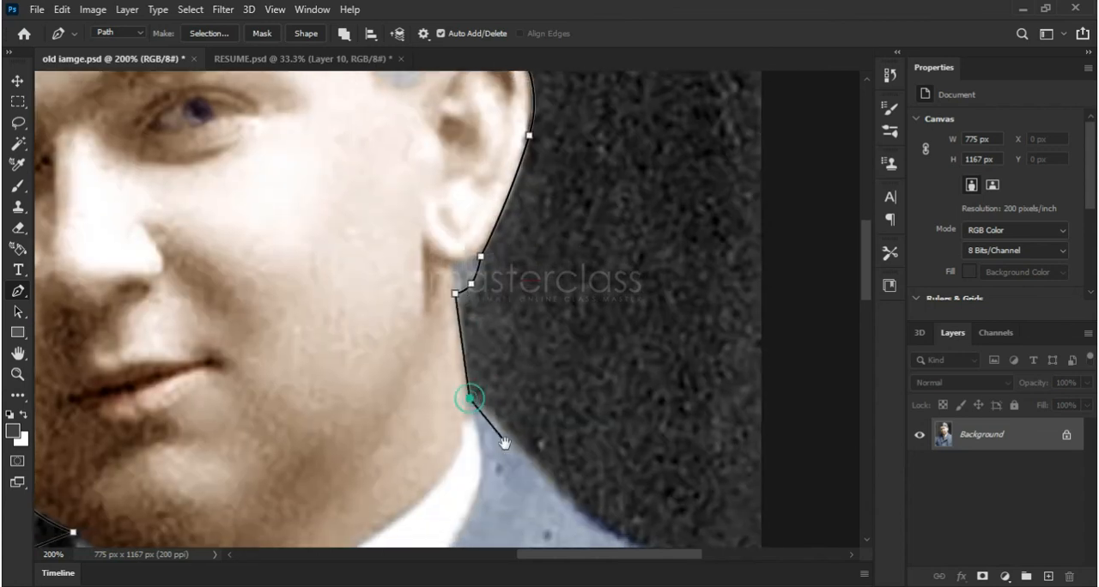
Trace the shoulder on the lit side with the Pen path, ending just past the image edge
left_click_drag(503, 441, 444, 301)
left_click_drag(484, 336, 514, 367)
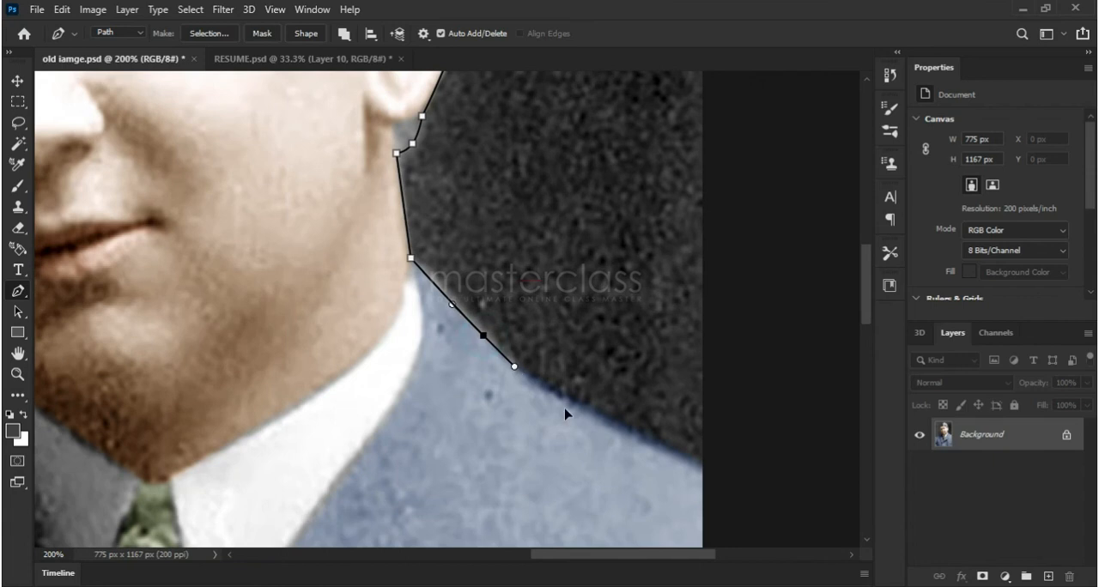
left_click_drag(609, 422, 642, 441)
left_click(730, 476)
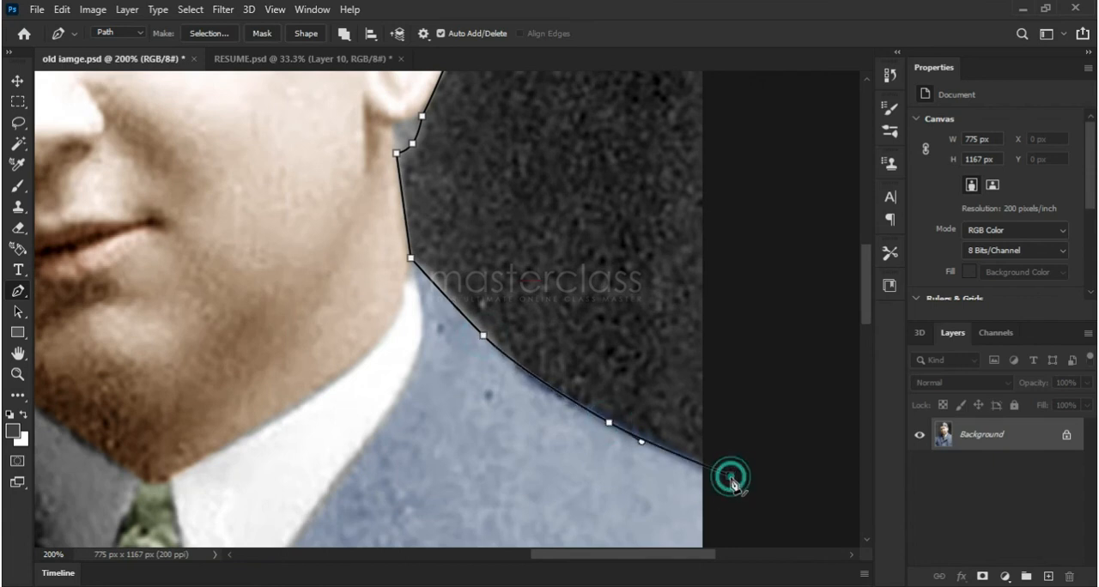
Route the Pen path outside the canvas over the top of the portrait and close it at the starting shoulder point
key("ctrl+minus")
key("ctrl+minus")
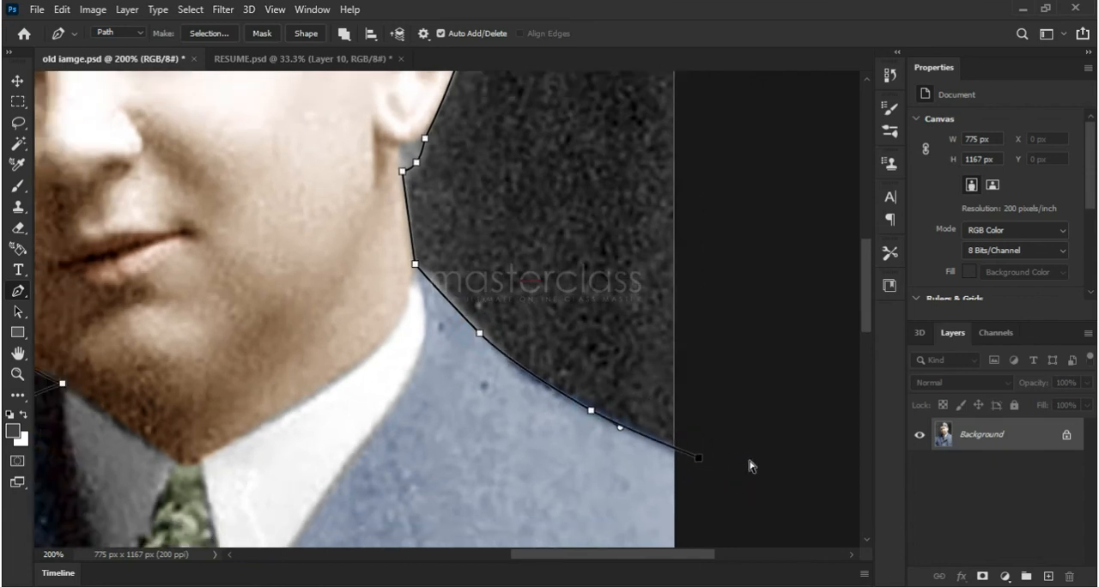
left_click_drag(715, 230, 773, 319)
left_click(650, 108)
left_click(418, 72)
left_click(202, 102)
left_click_drag(117, 170, 106, 265)
left_click(134, 388)
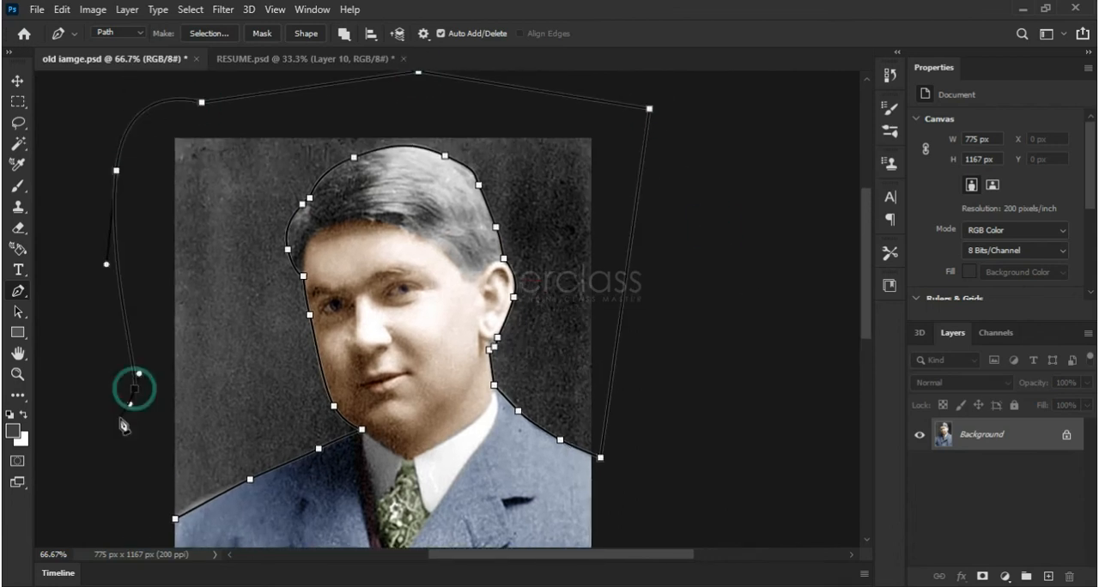
left_click(175, 519)
Convert the background path into a new selection with a 2-pixel feather radius
right_click(176, 519)
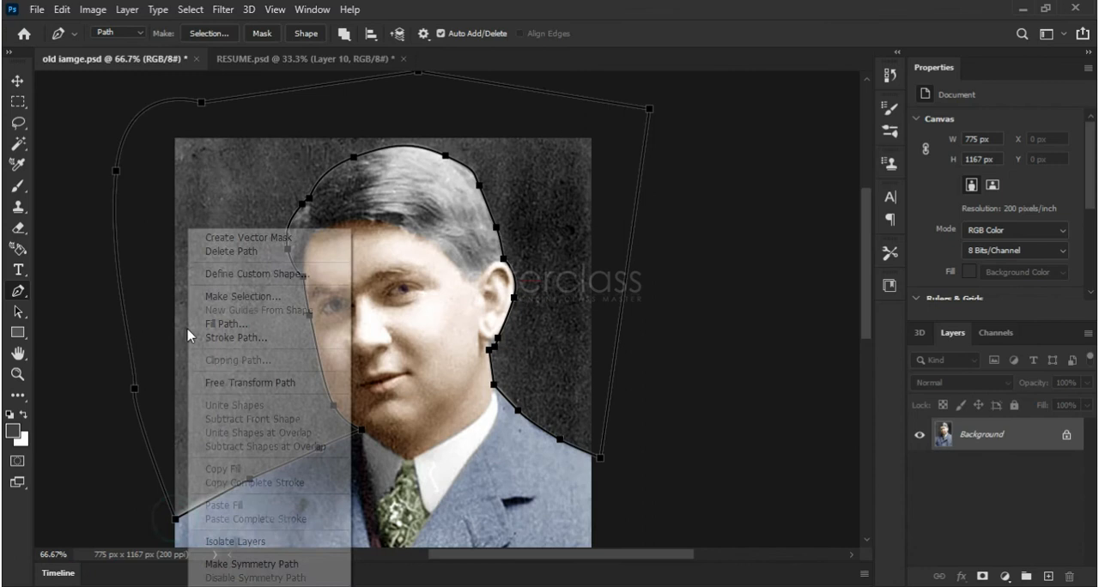
left_click(267, 296)
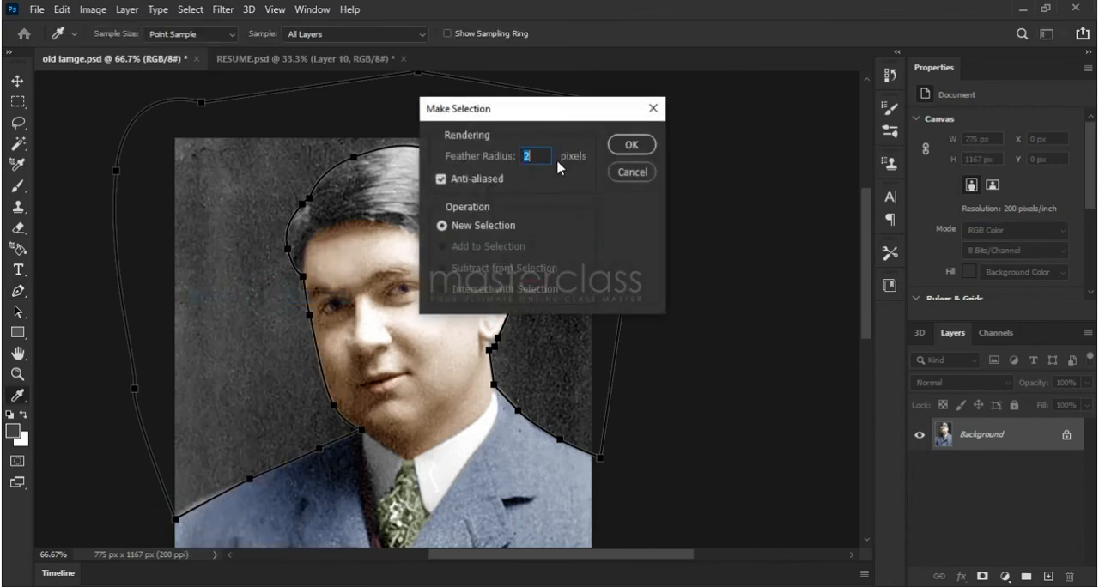
left_click(632, 146)
Tint the background green with Color Balance, using midtones levels of -8, +8 and -7, and deselect it
left_click(90, 12)
left_click(121, 50)
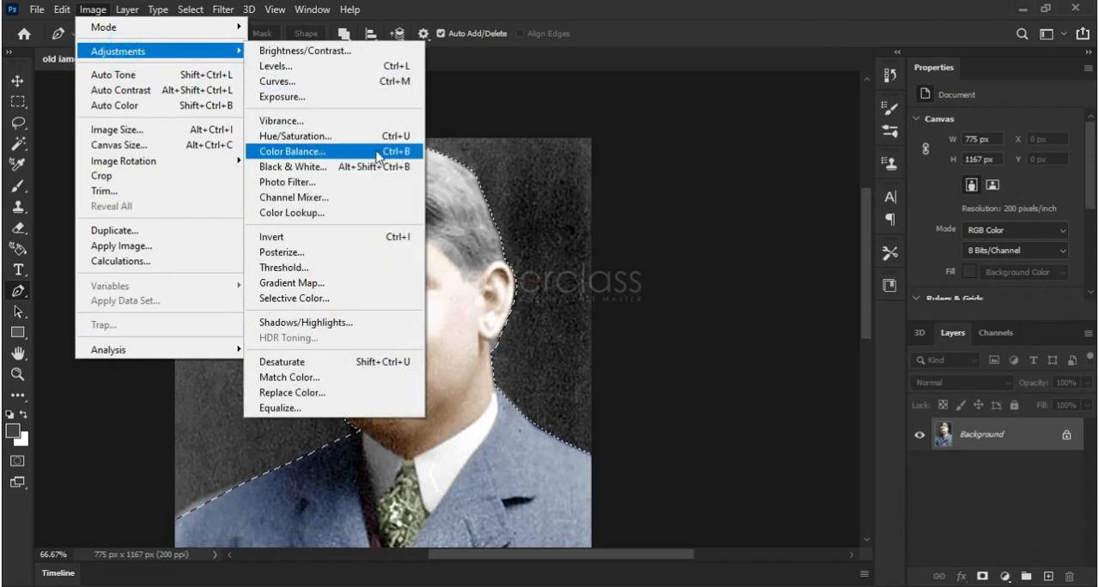
left_click(374, 150)
left_click_drag(765, 171, 761, 217)
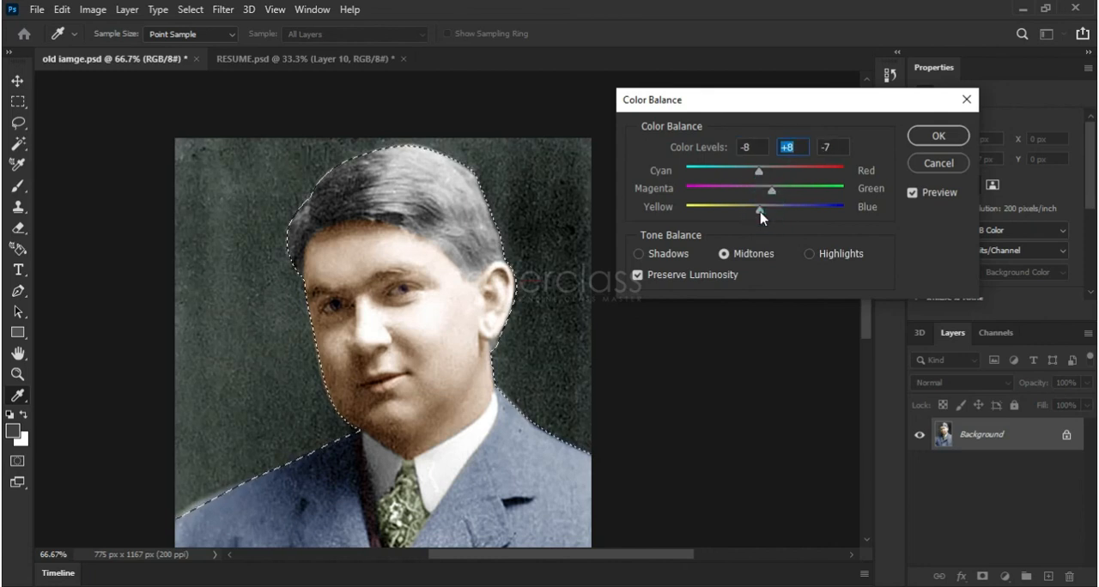
left_click(912, 192)
left_click(912, 192)
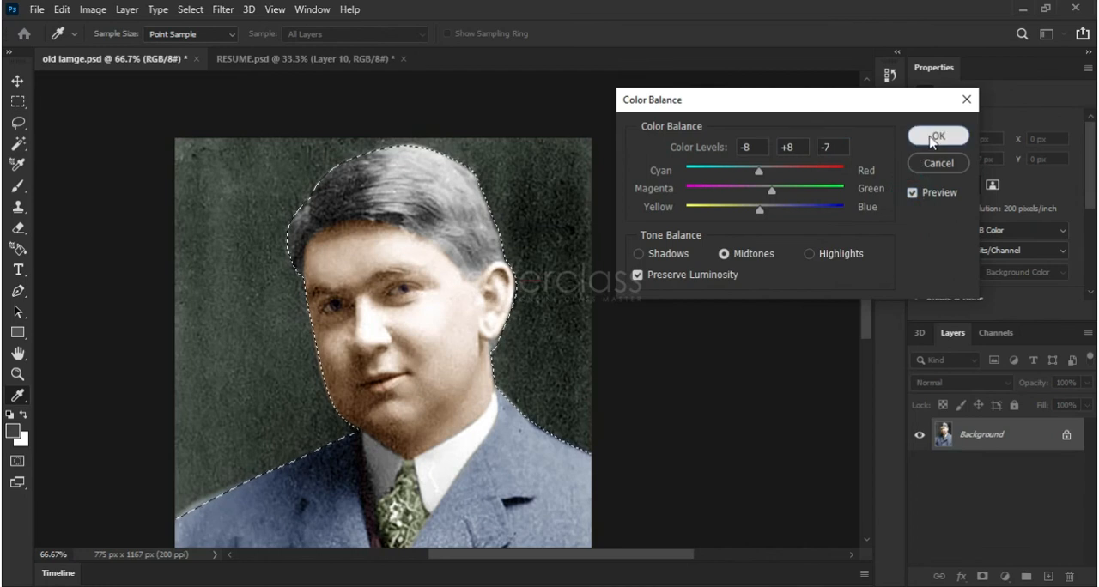
left_click(936, 135)
key("p")
left_click(190, 10)
left_click(207, 43)
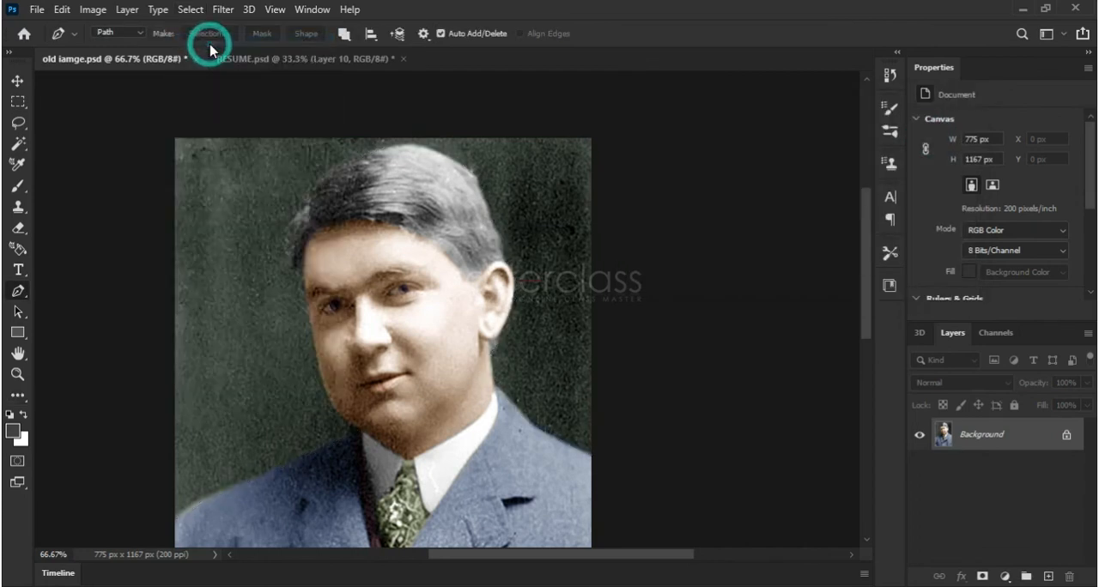
left_click(275, 9)
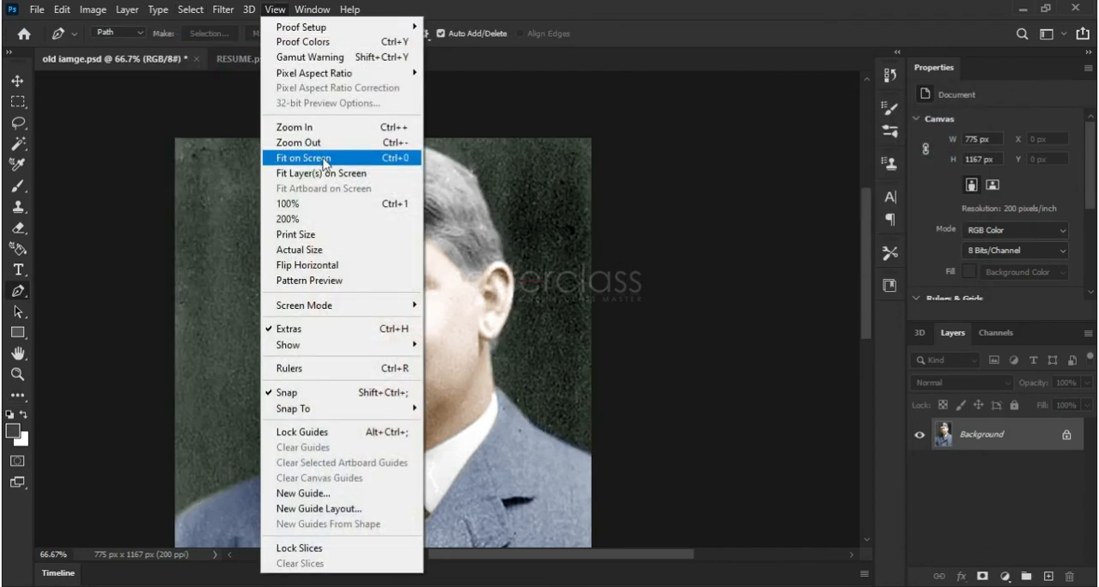
left_click(345, 160)
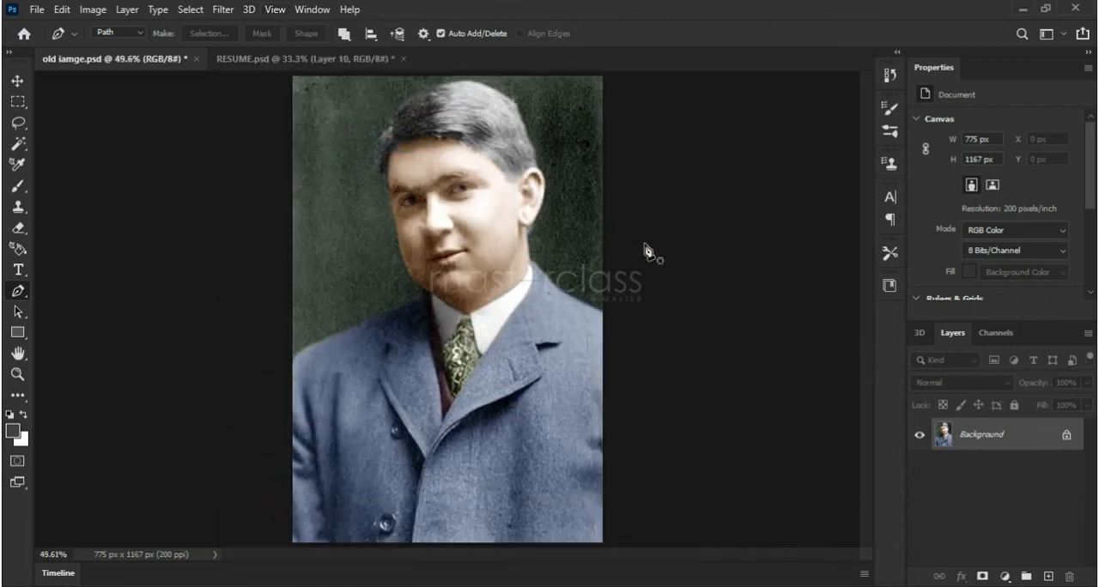